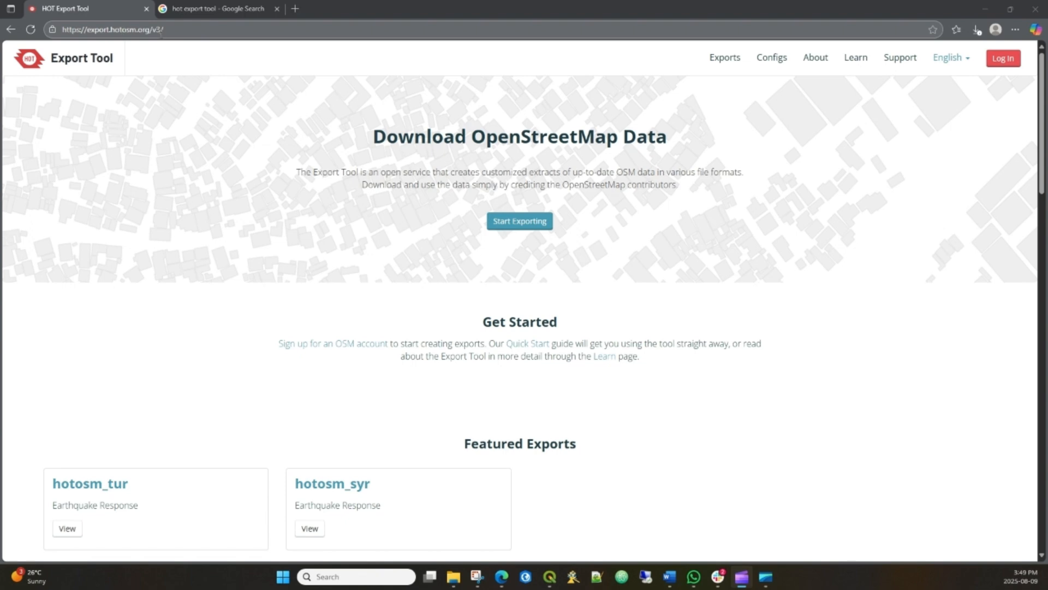
- Open the HOT Export Tool website from the Google search results and close the duplicate tab
left_click(210, 13)
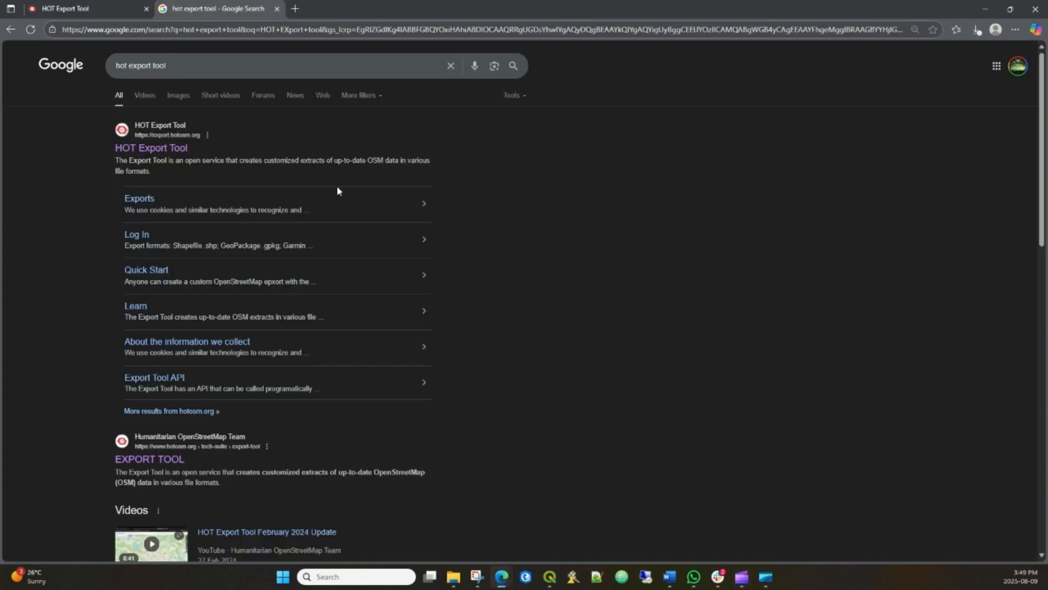
left_click(167, 156)
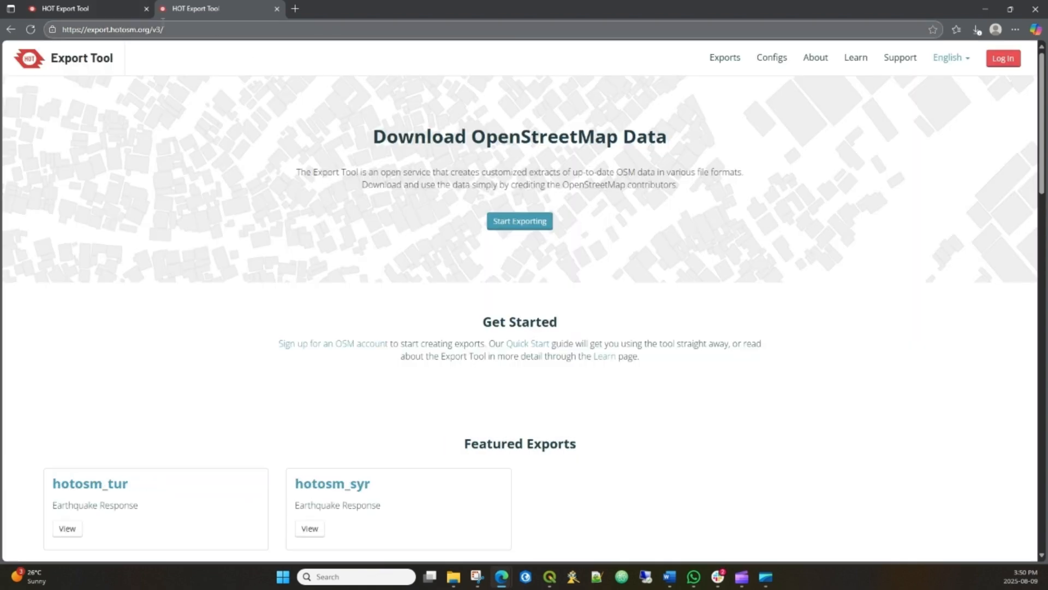
left_click(146, 9)
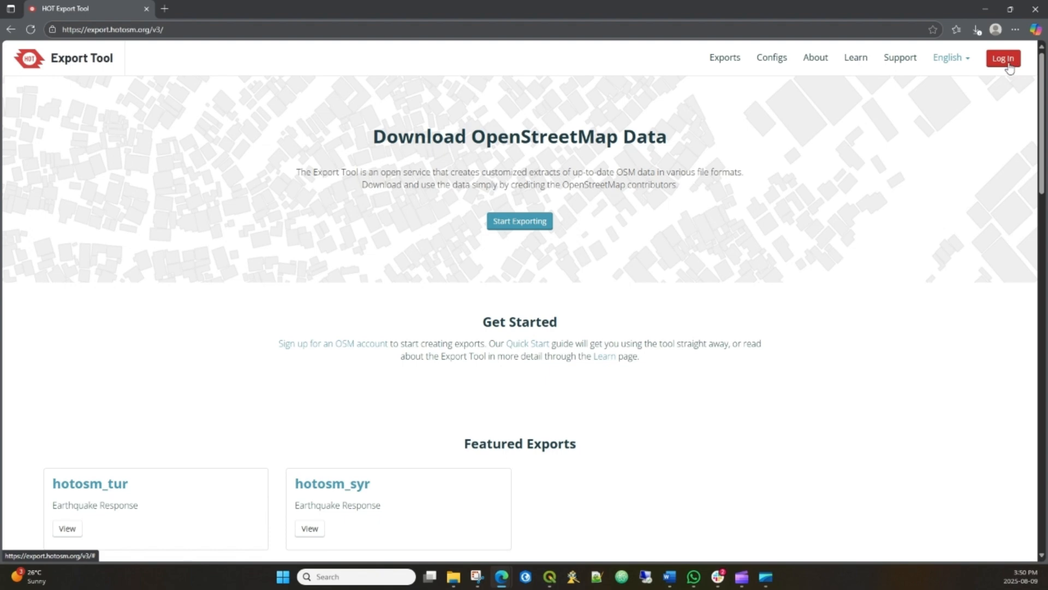
- Log in to the Export Tool and start a new export
left_click(1010, 64)
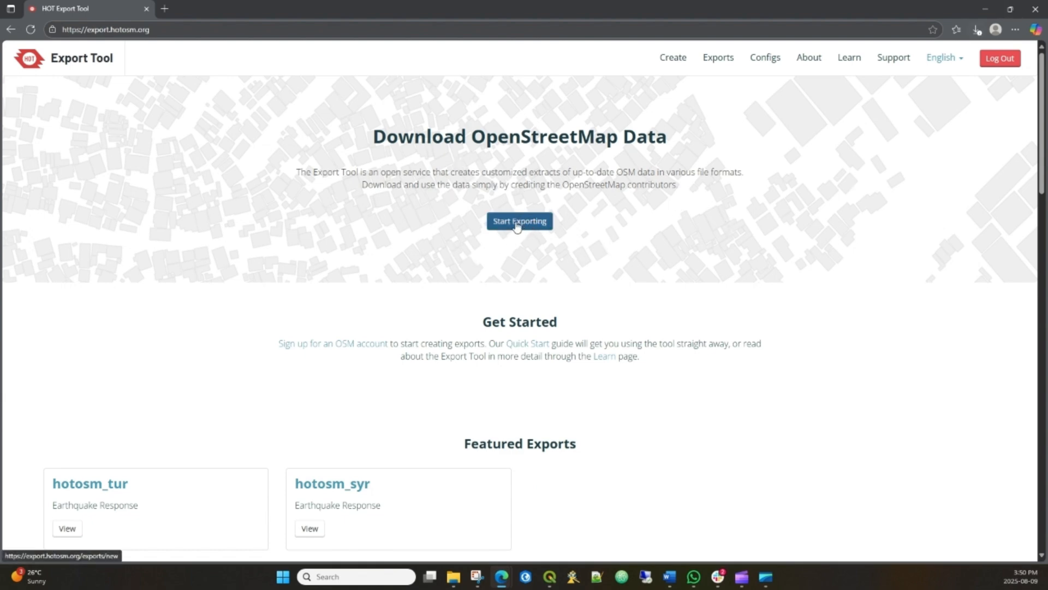
left_click(517, 227)
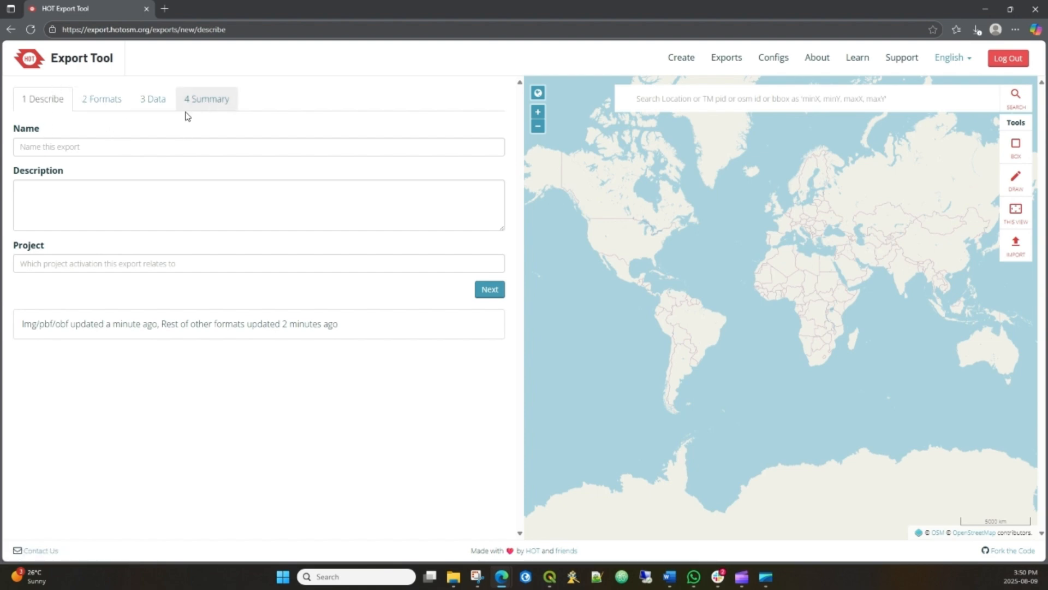
- Name the export Roads St Kitts, with the description Roads for Emergency Mapping and the project Mapping Project 2025
left_click(61, 145)
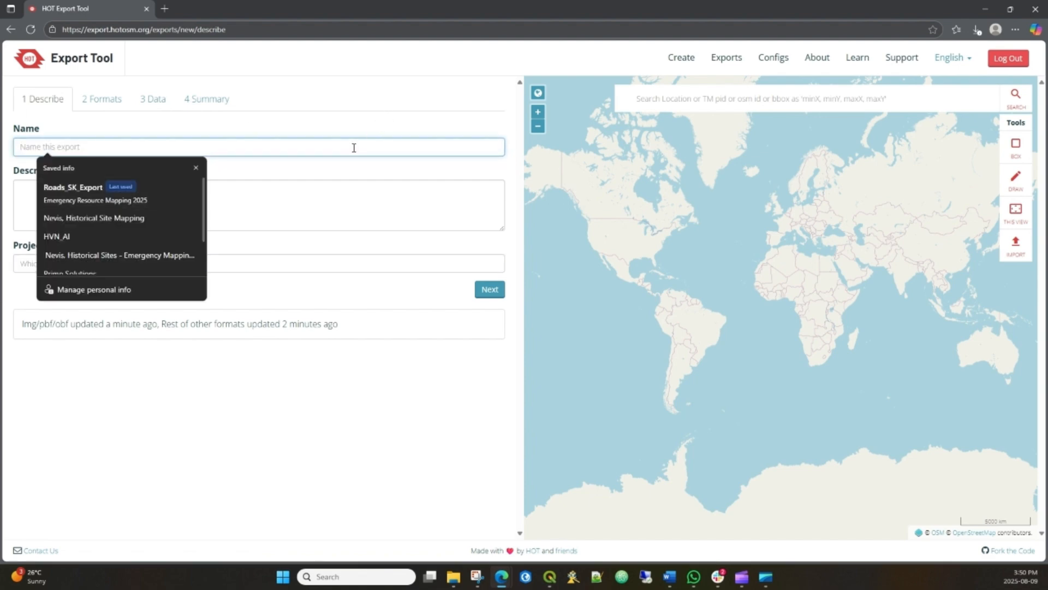
type("Roads St Kitts")
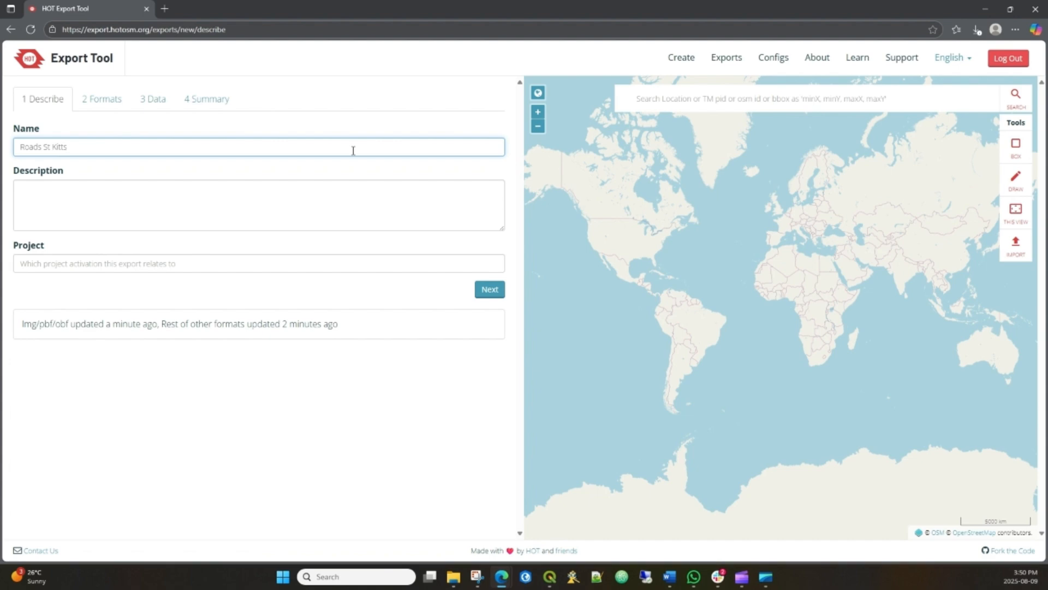
key("Tab")
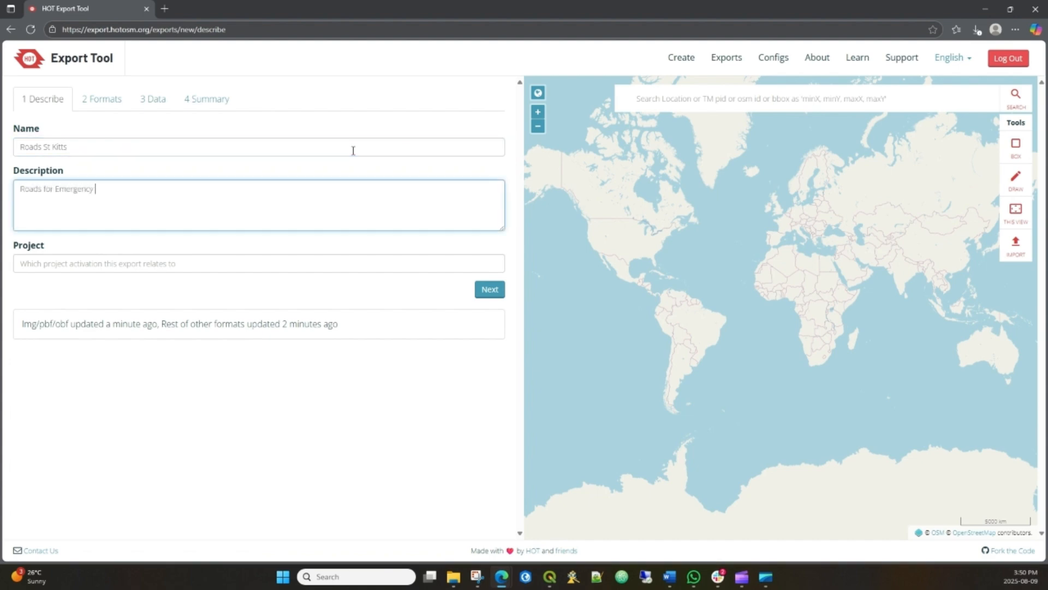
key("Tab")
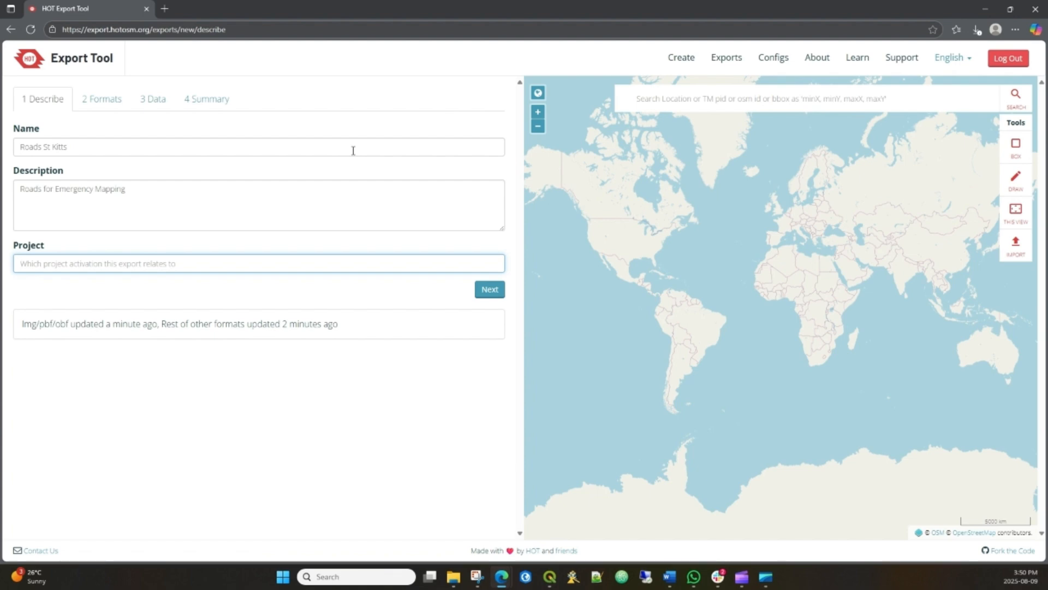
type("Mapping Project 2025")
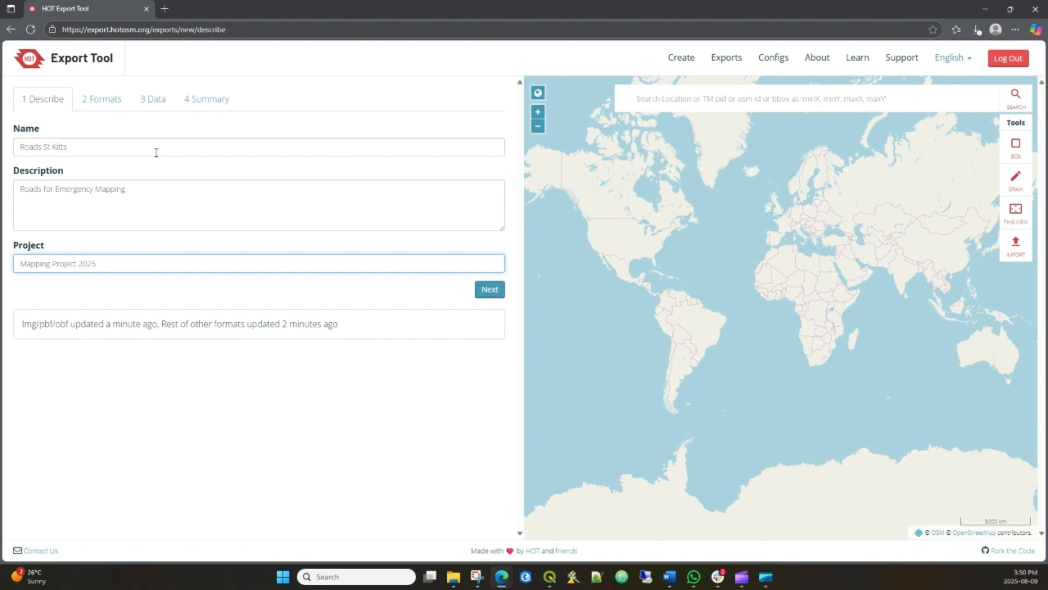
left_click_drag(91, 147, 9, 147)
left_click(90, 148)
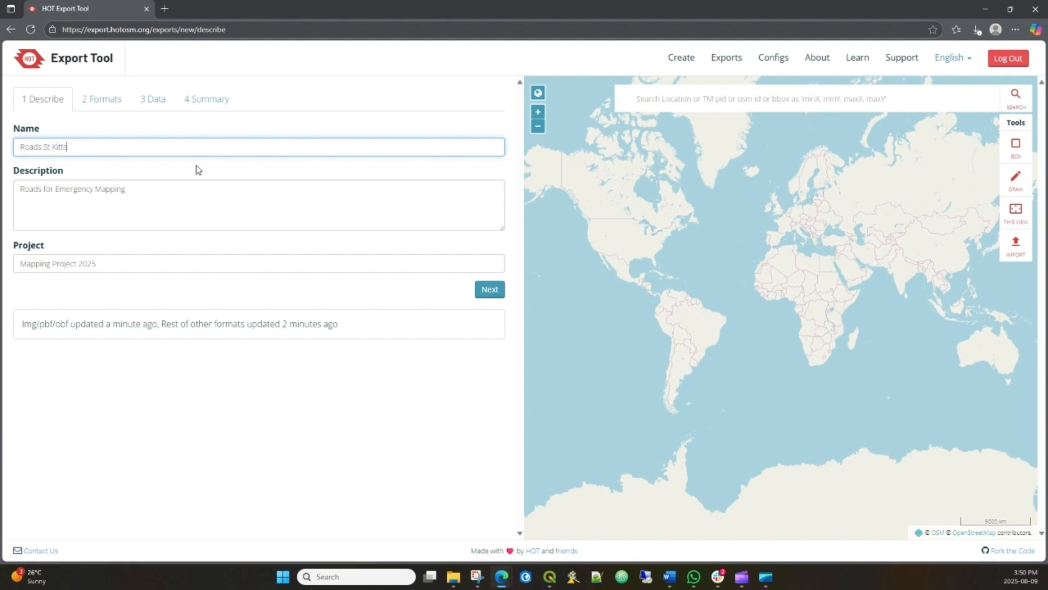
- Choose Geojson and Shapefile as the export file formats and proceed to the data selection
left_click(494, 293)
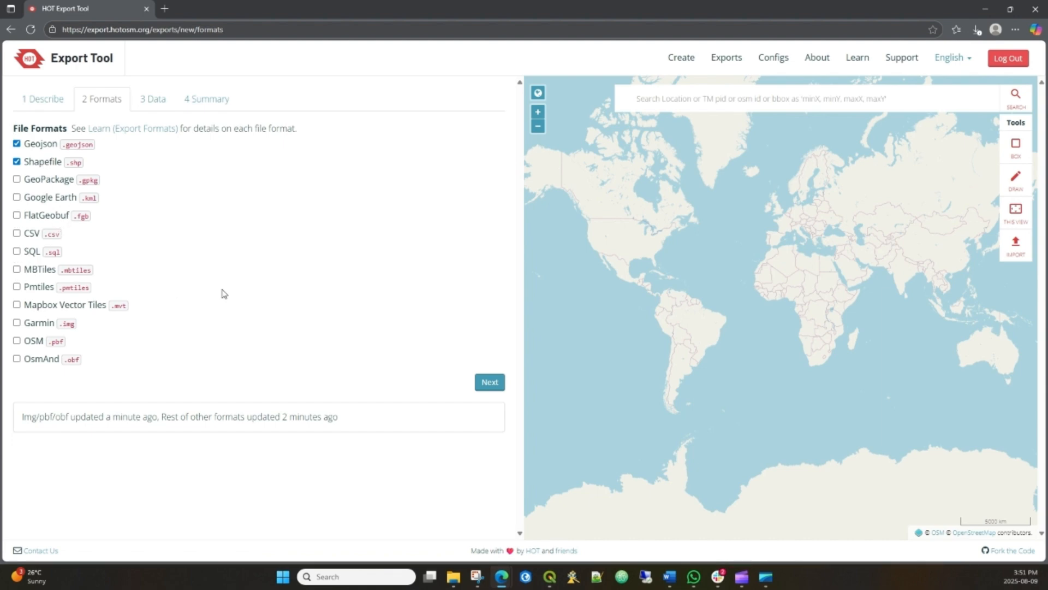
left_click(490, 382)
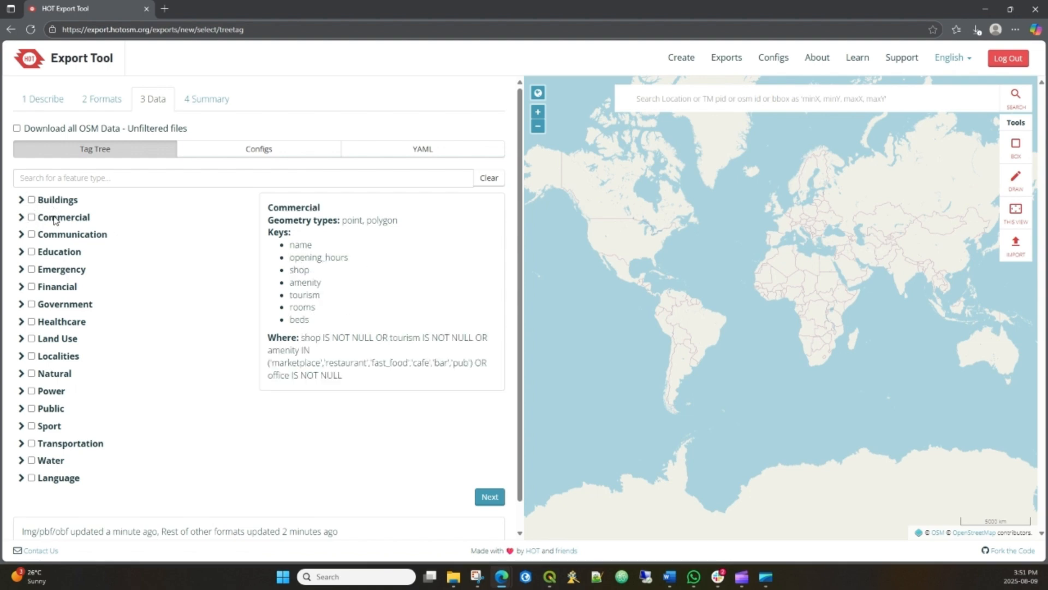
- Examine the Transportation features in the tag tree and try feature type searches for road and build
left_click(102, 178)
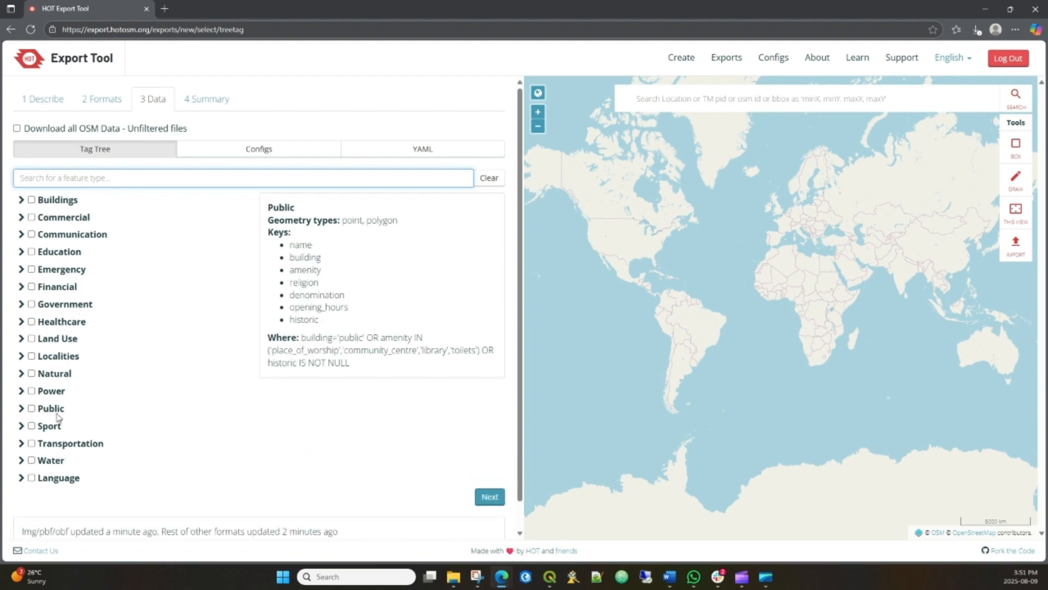
left_click(22, 443)
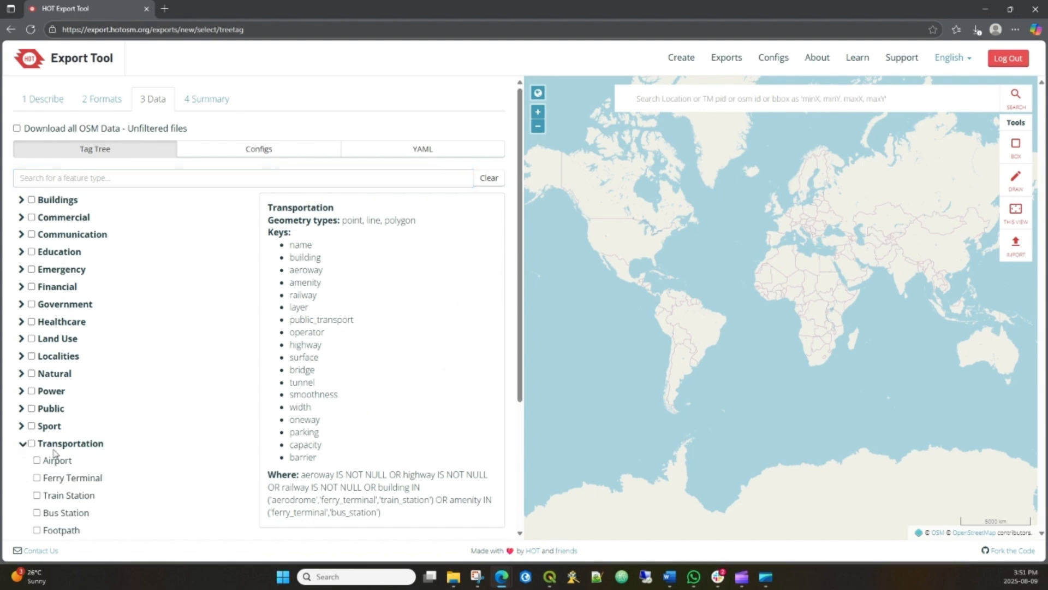
scroll(54, 453, "down", 3)
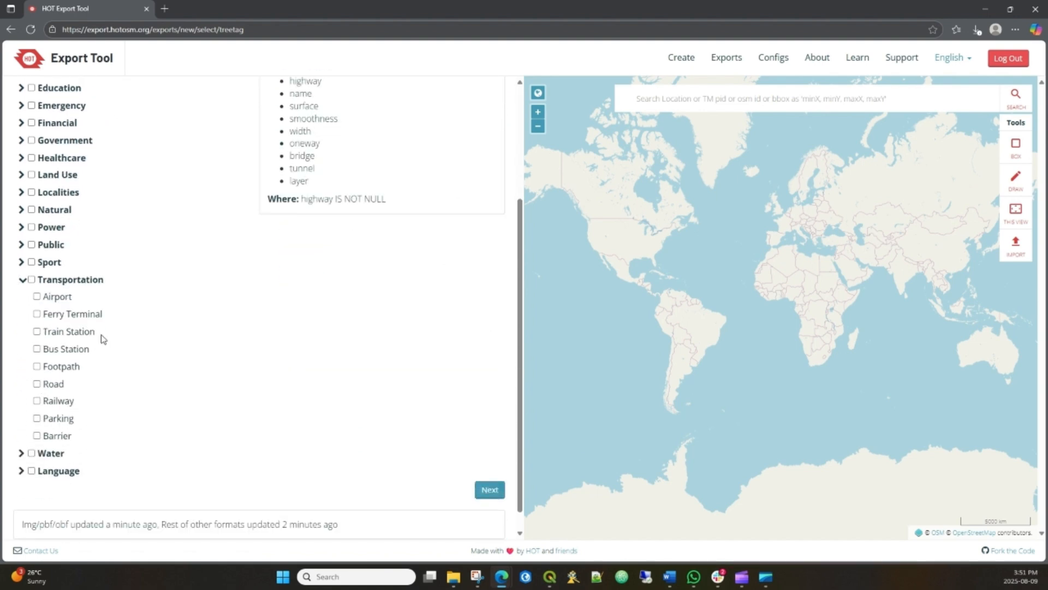
scroll(102, 328, "up", 3)
left_click(101, 179)
type("ro")
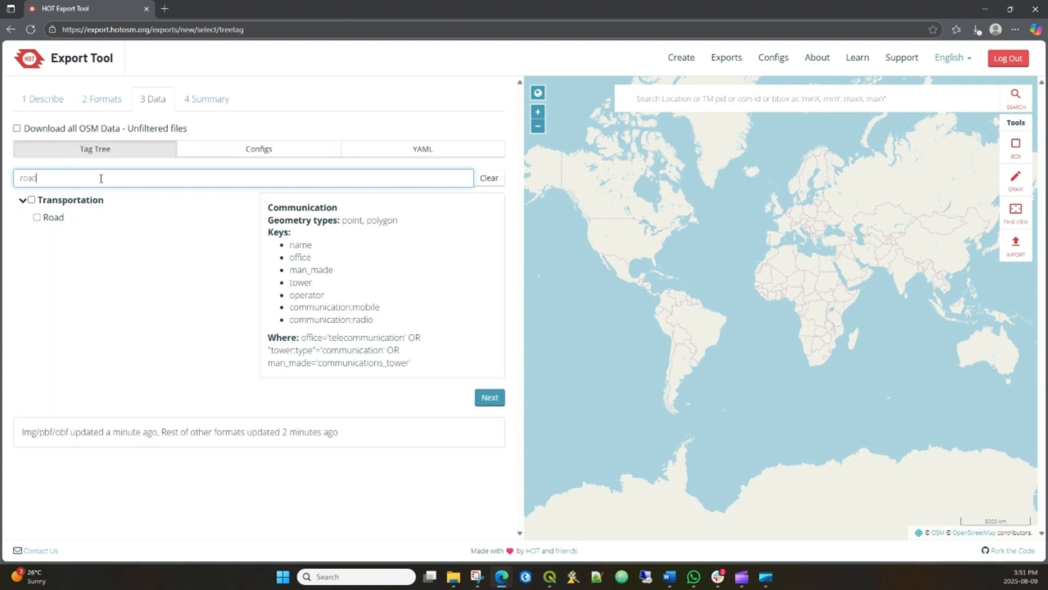
type("ad")
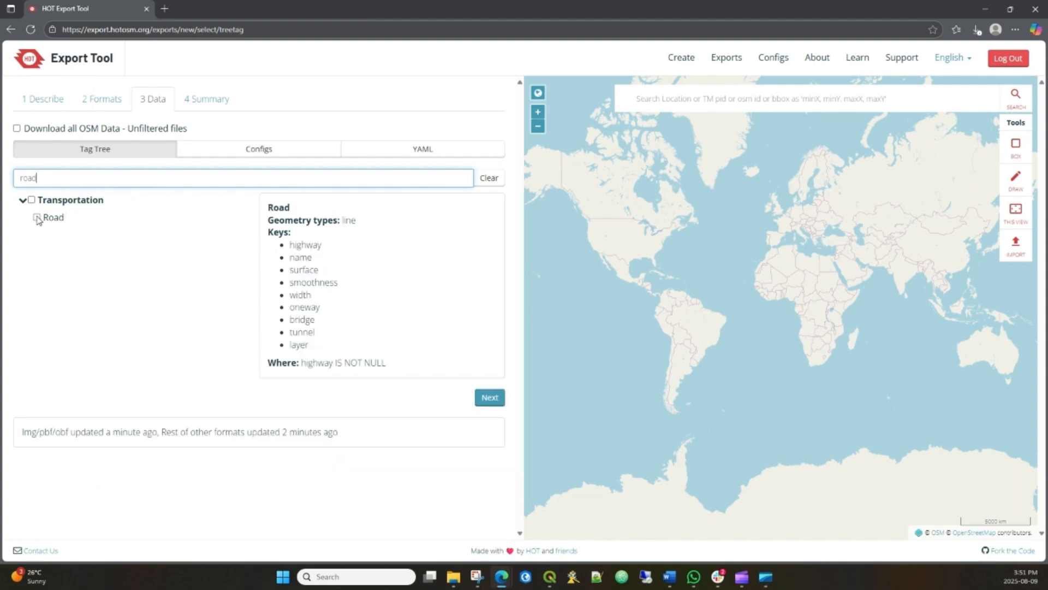
key("ctrl+a")
type("build")
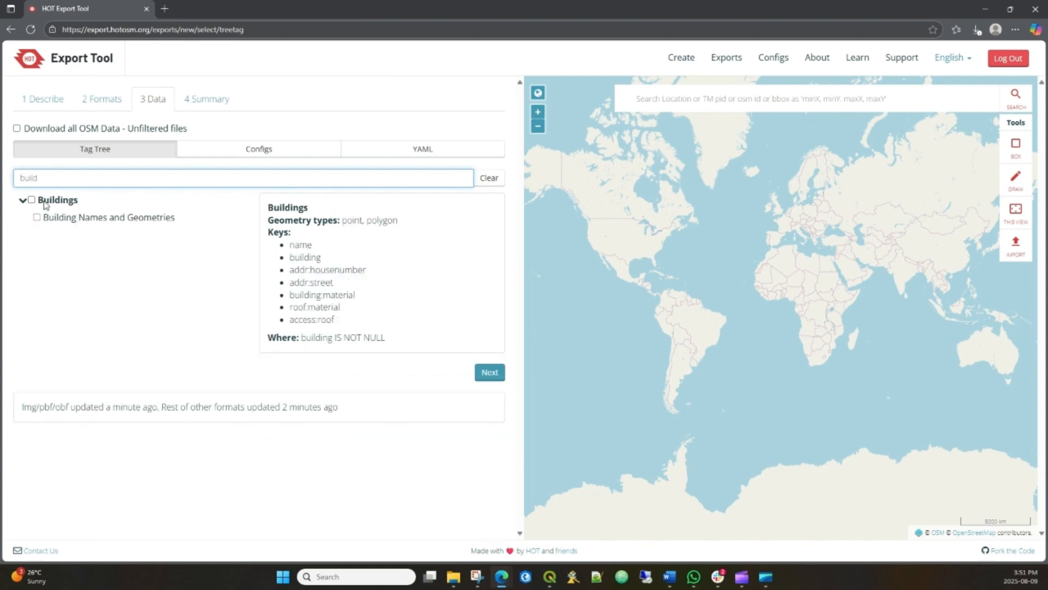
- Filter the feature types by road and select the Road feature under Transportation
key("ctrl+a")
type("road")
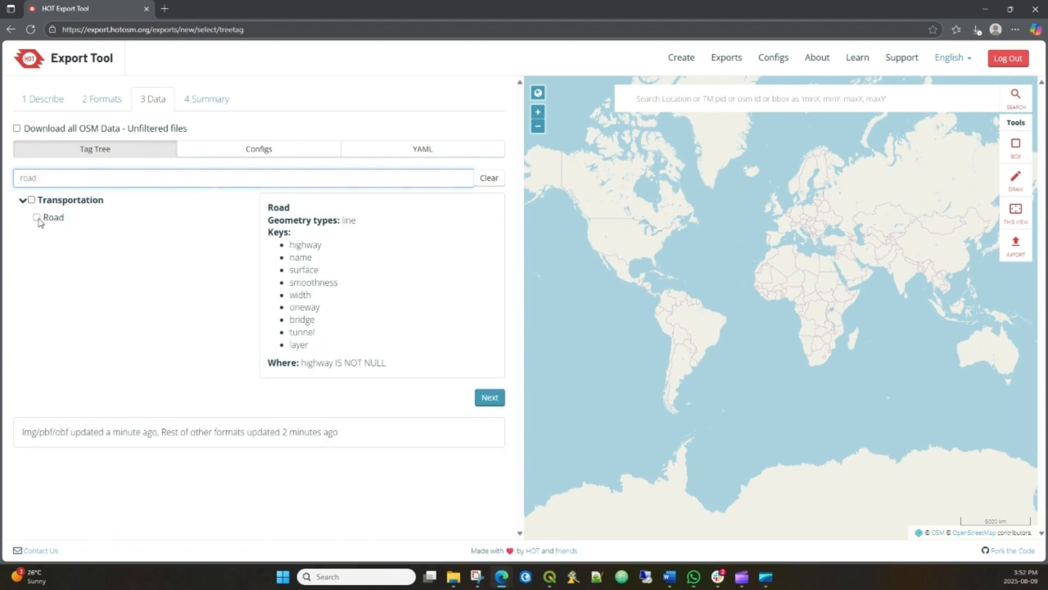
left_click(37, 218)
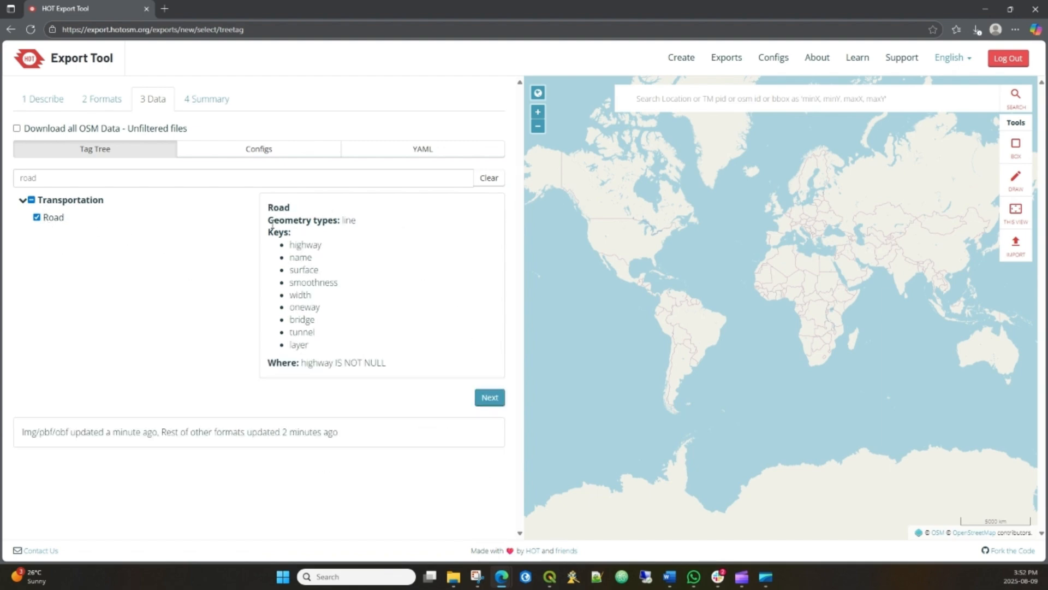
- Review the geometry types and keys of the Road feature, and proceed to the export summary
left_click_drag(271, 224, 346, 225)
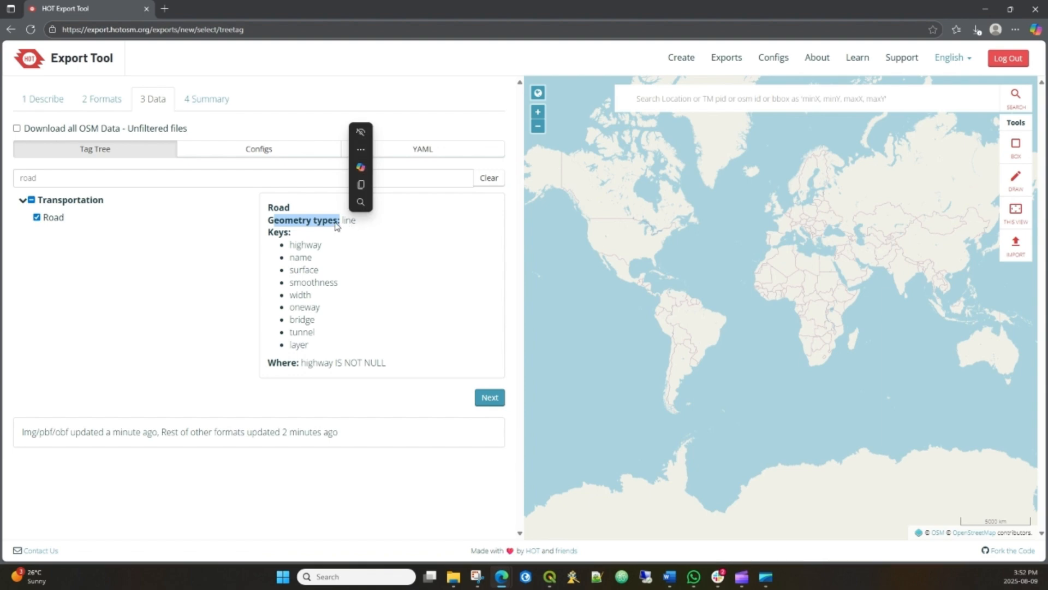
left_click(346, 225)
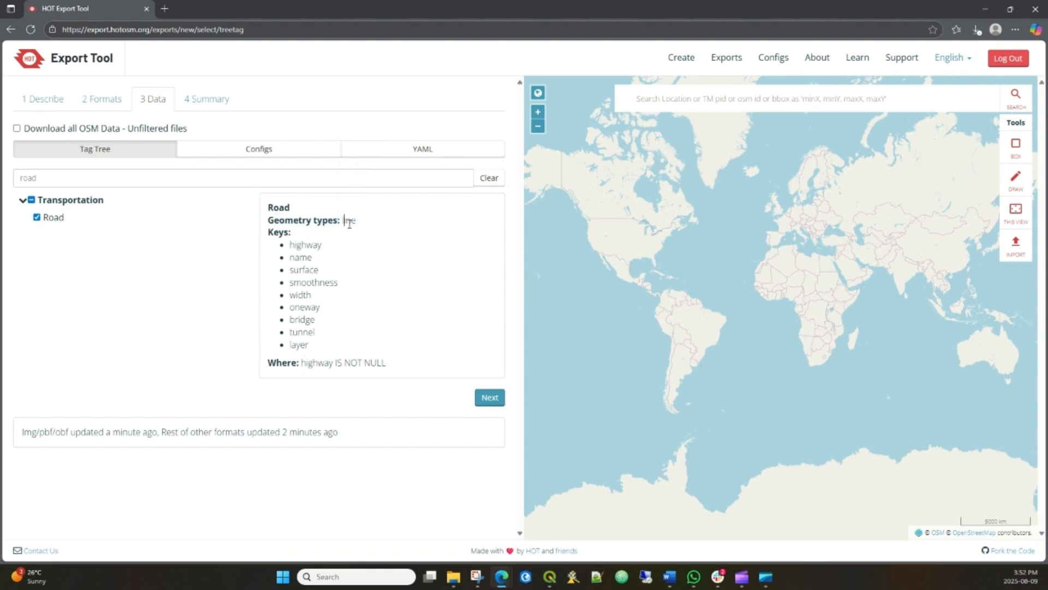
left_click_drag(302, 244, 308, 322)
left_click(298, 244)
left_click(37, 216)
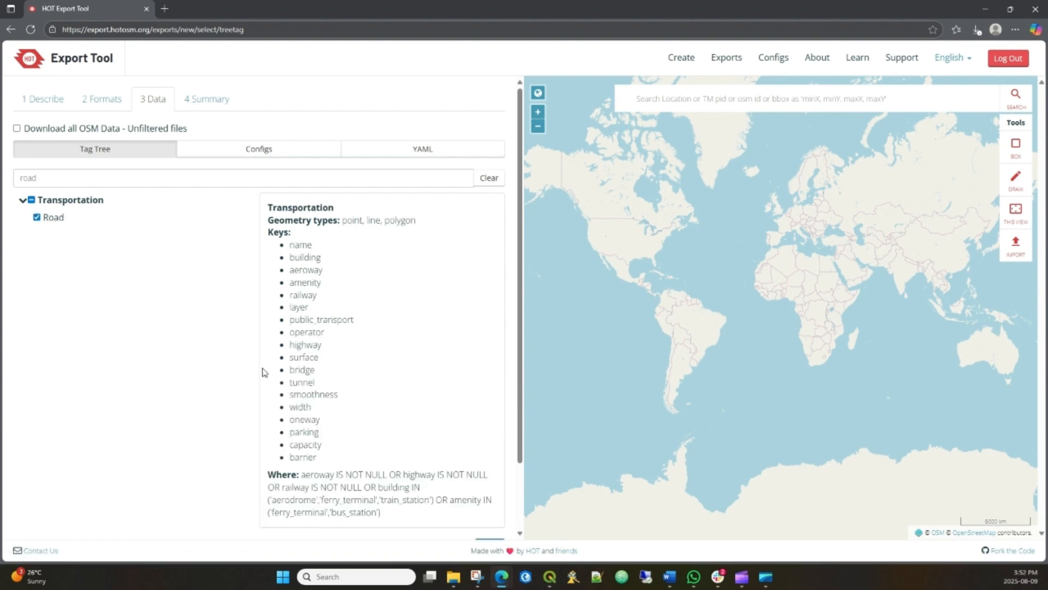
scroll(264, 372, "down", 2)
left_click(489, 468)
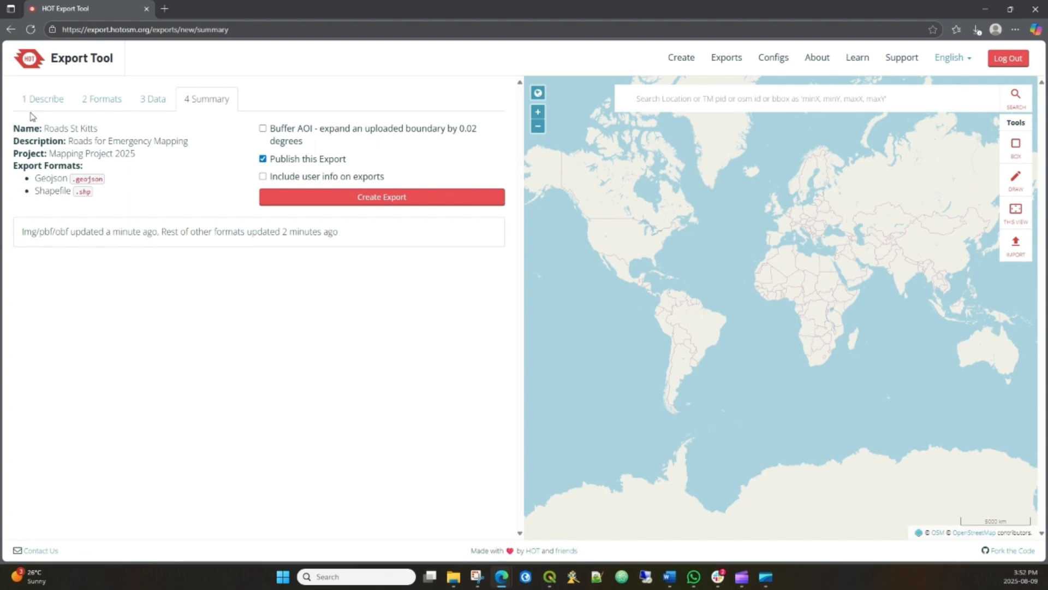
- Review the export's name and description in the summary and turn off publishing of the export
left_click_drag(44, 130, 153, 143)
left_click(153, 163)
left_click(263, 159)
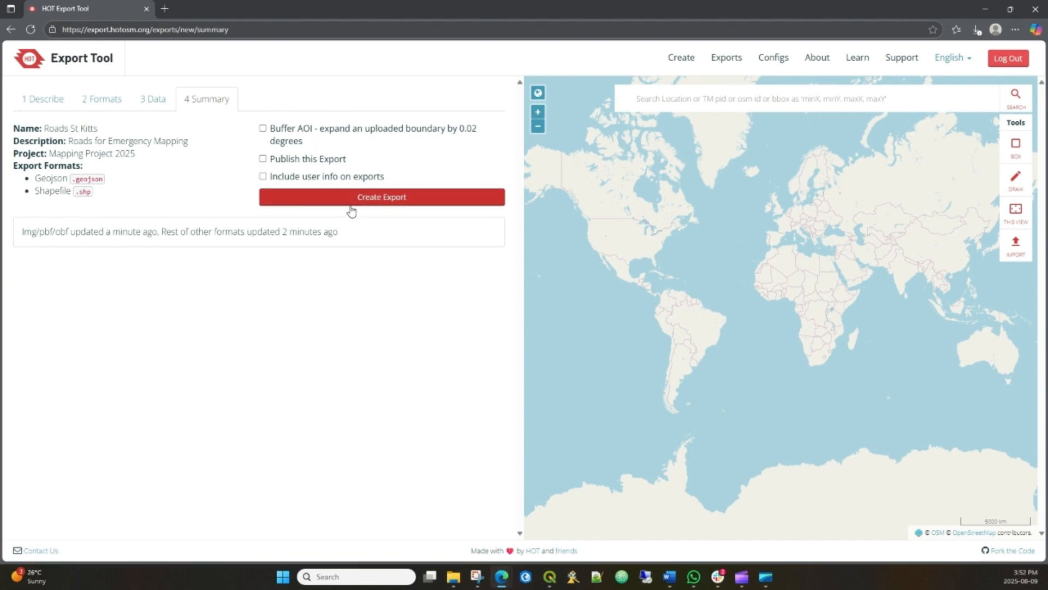
- Draw a box area of interest on the map enclosing both islands of Saint Kitts and Nevis
scroll(671, 273, "up", 10)
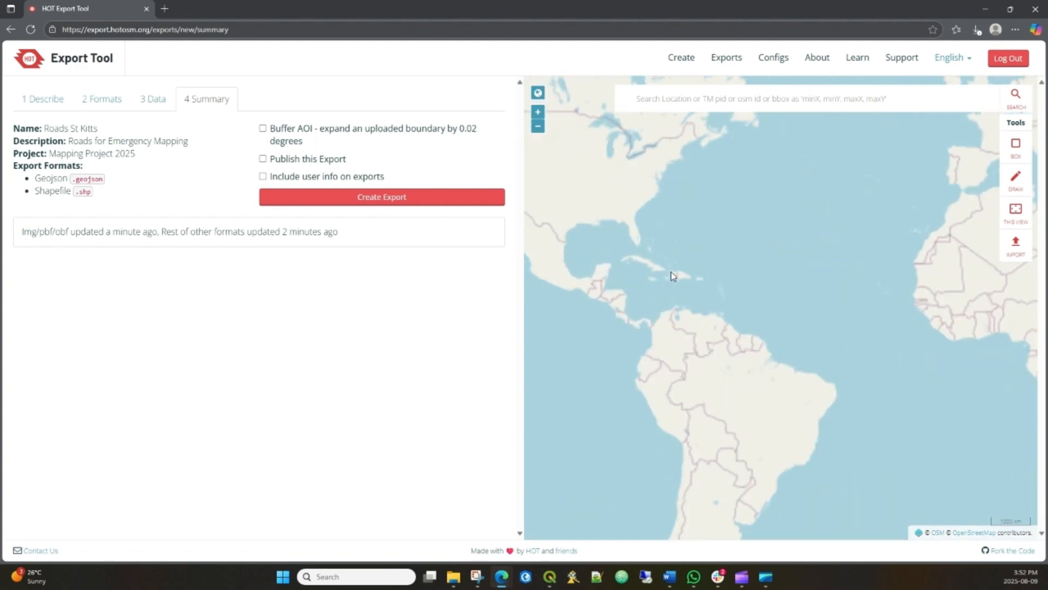
scroll(837, 292, "up", 3)
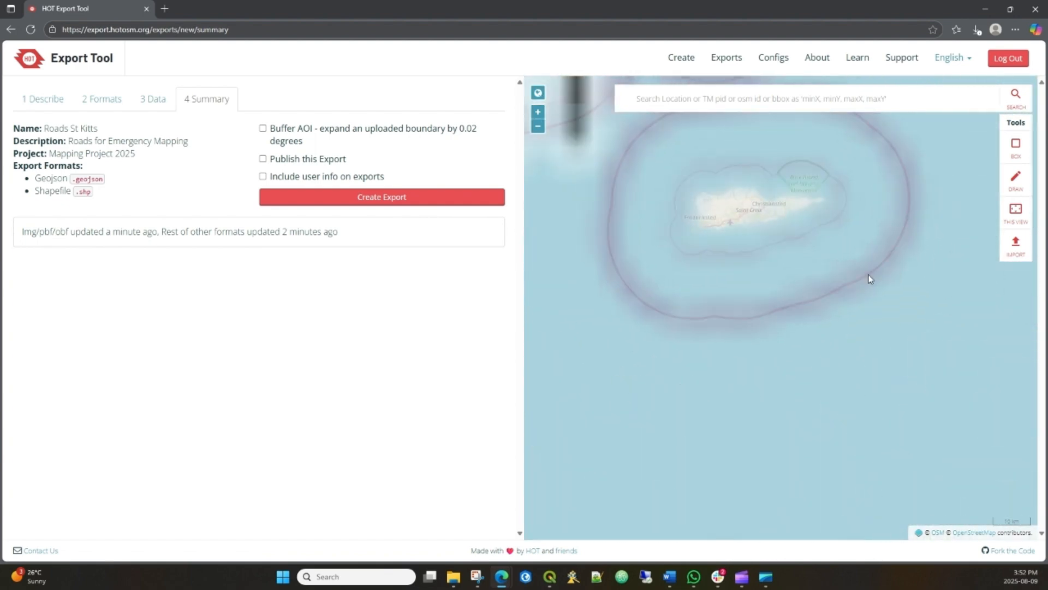
scroll(868, 276, "down", 2)
left_click_drag(719, 287, 562, 293)
left_click_drag(868, 296, 624, 309)
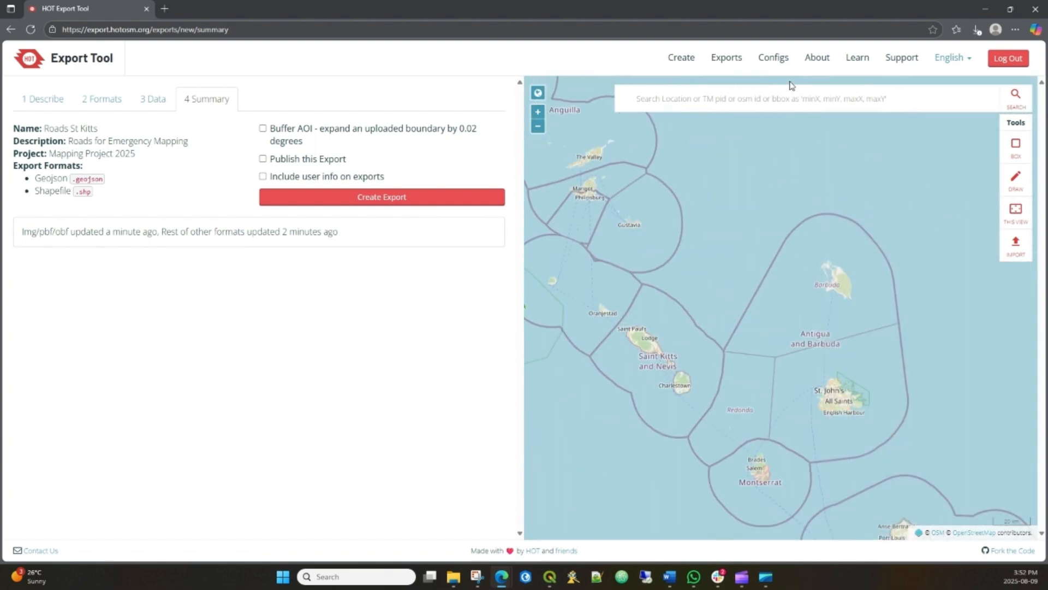
scroll(615, 336, "up", 3)
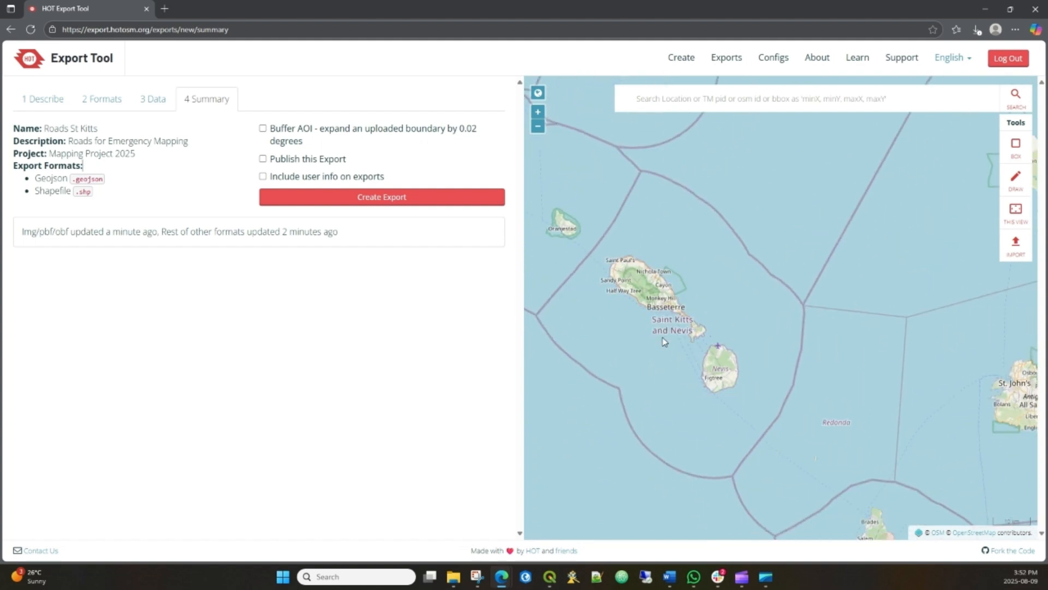
left_click(1015, 145)
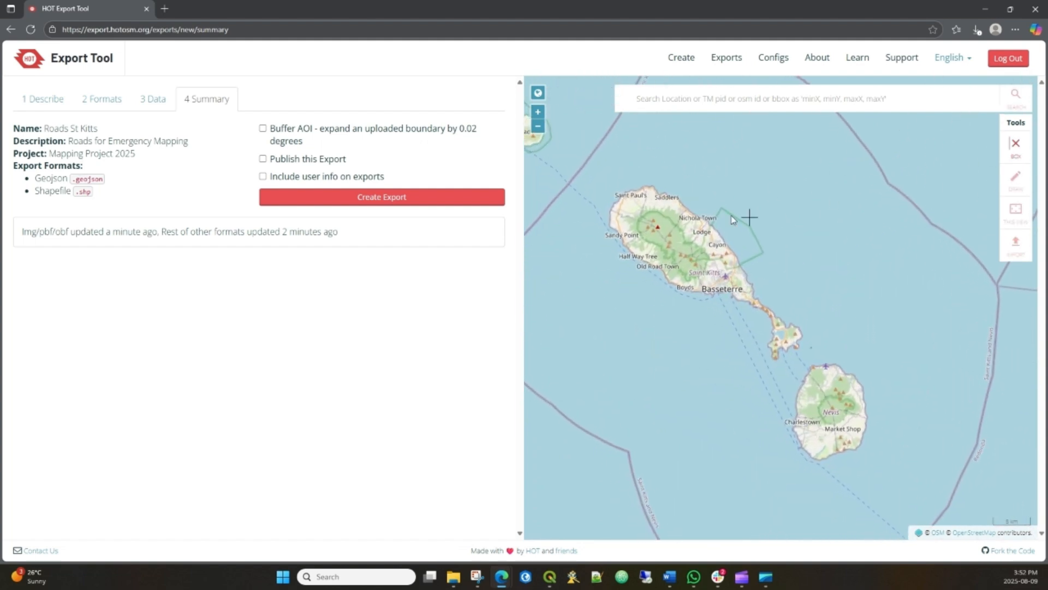
left_click_drag(589, 171, 912, 489)
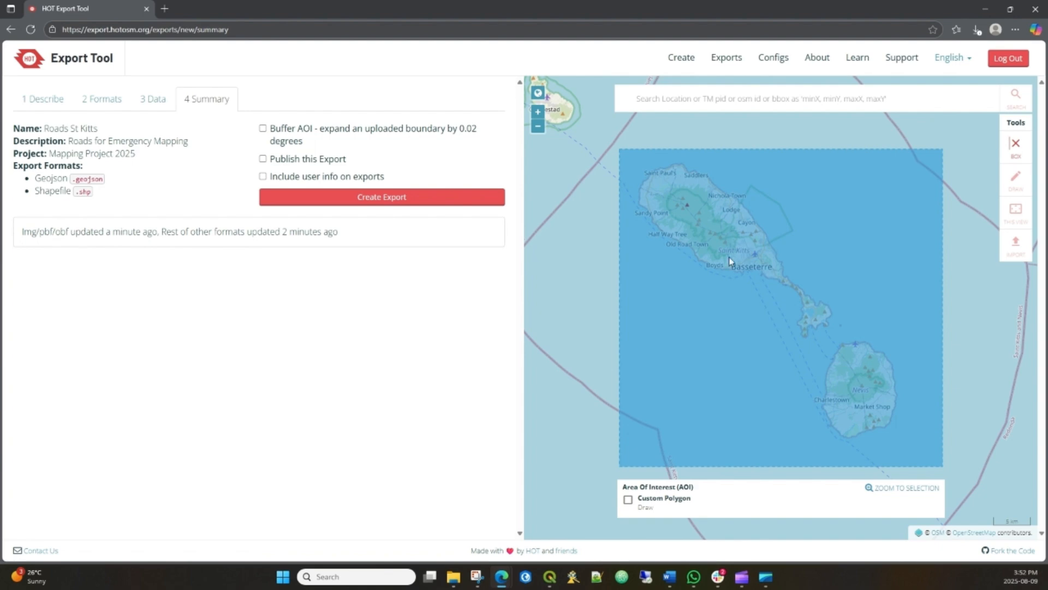
- Check the area of interest's coverage around Saint Kitts and Nevis
scroll(728, 257, "up", 1)
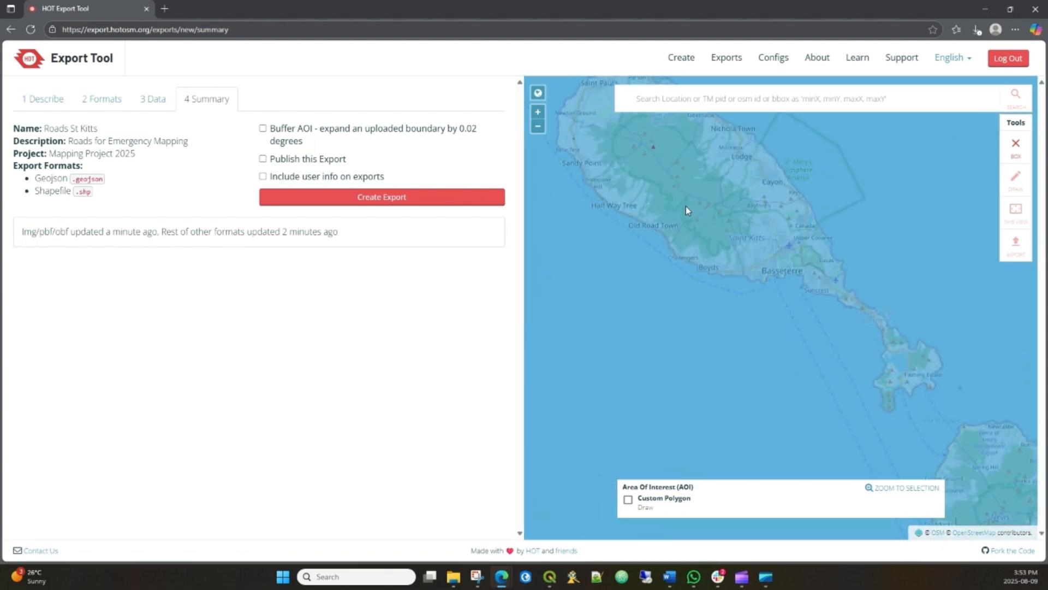
left_click_drag(911, 436, 597, 247)
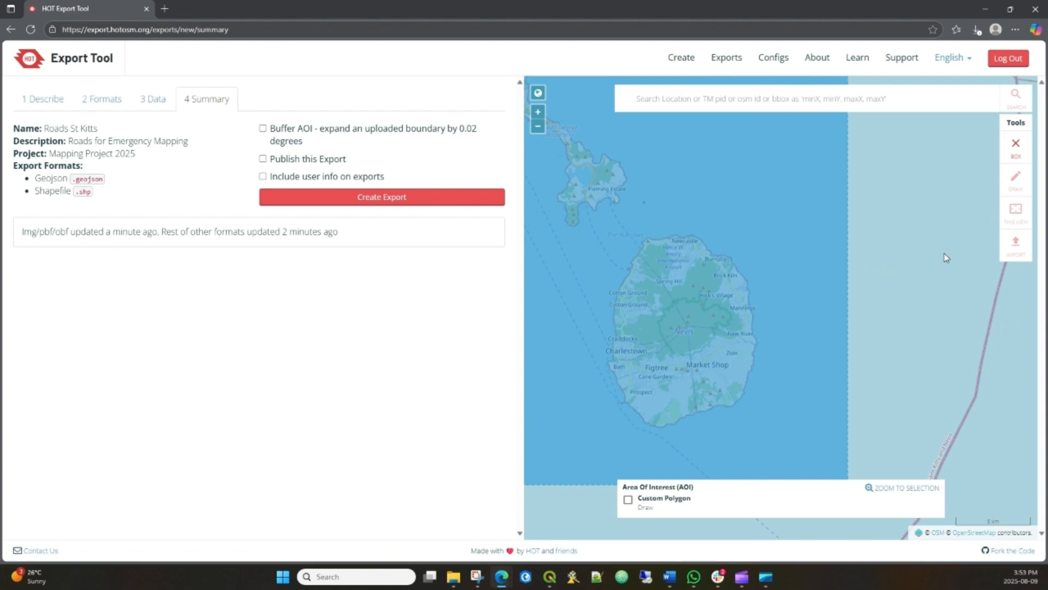
left_click_drag(643, 225, 748, 285)
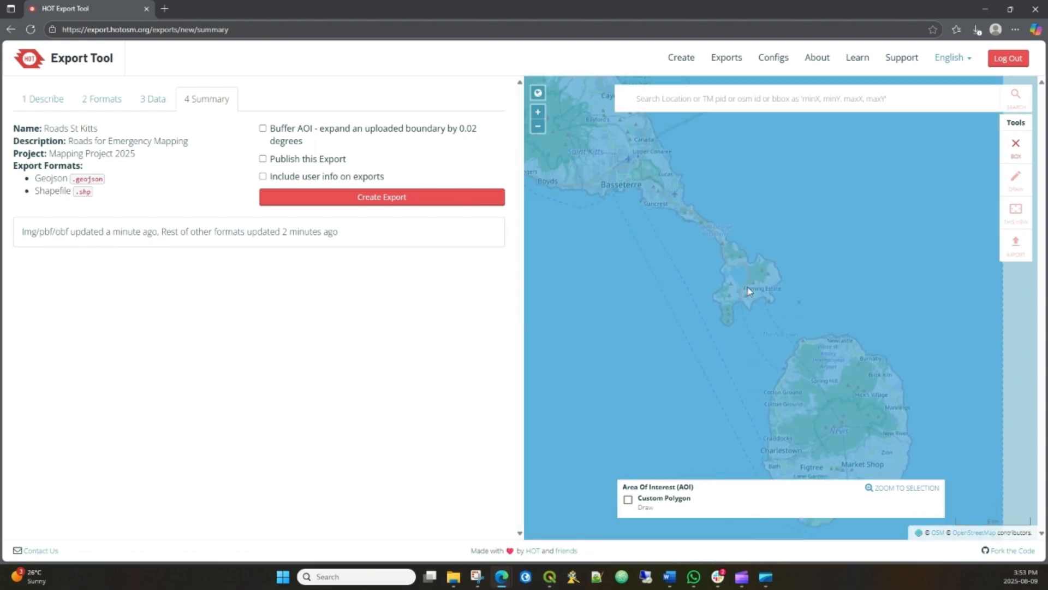
- Create the export for the drawn area of interest and review its details while it runs
scroll(748, 285, "down", 1)
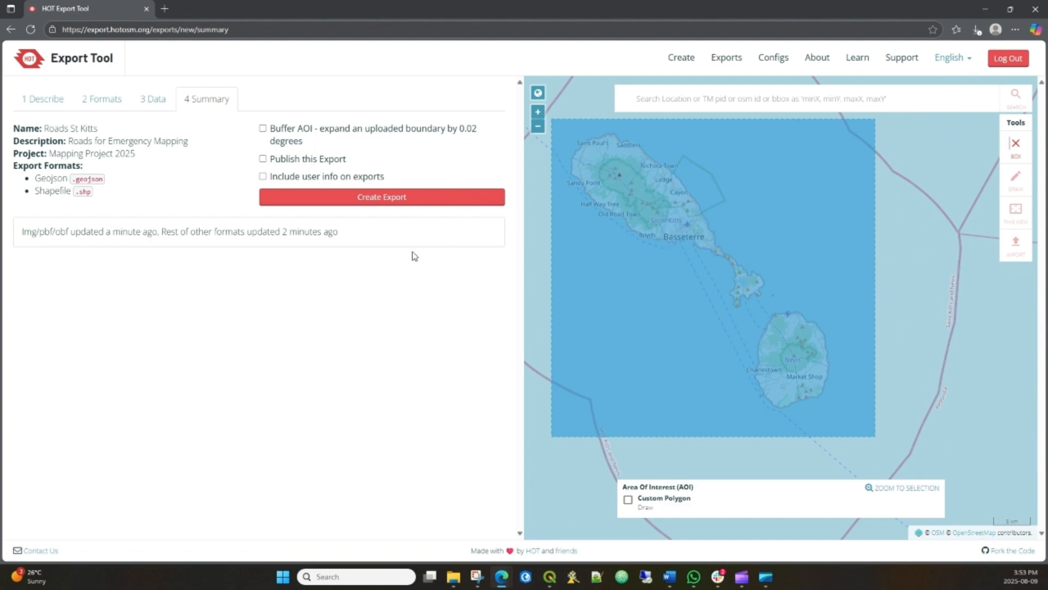
left_click(375, 199)
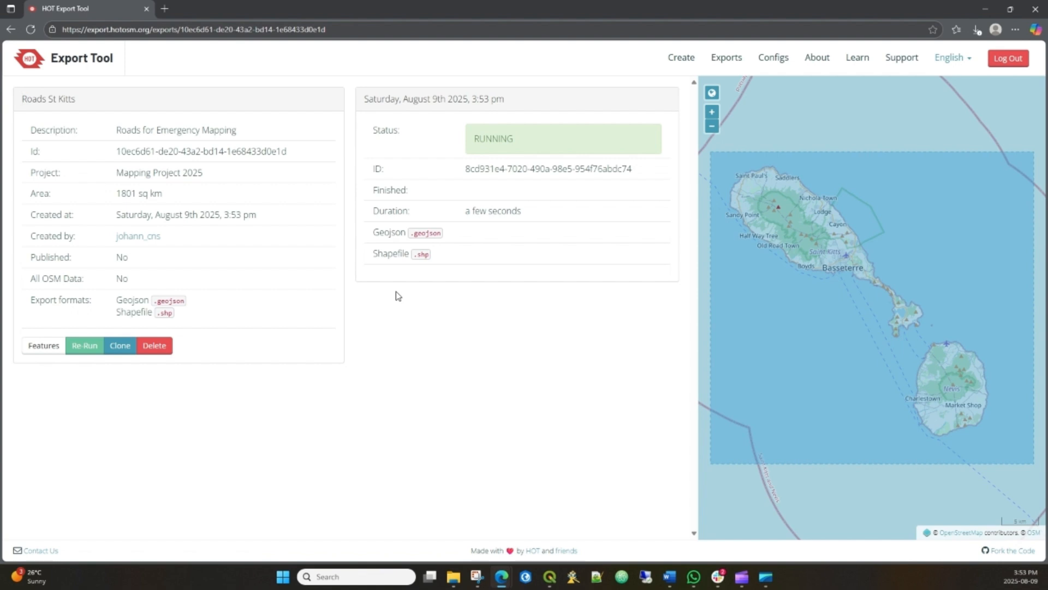
left_click_drag(119, 153, 72, 238)
left_click_drag(162, 235, 90, 236)
left_click(278, 273)
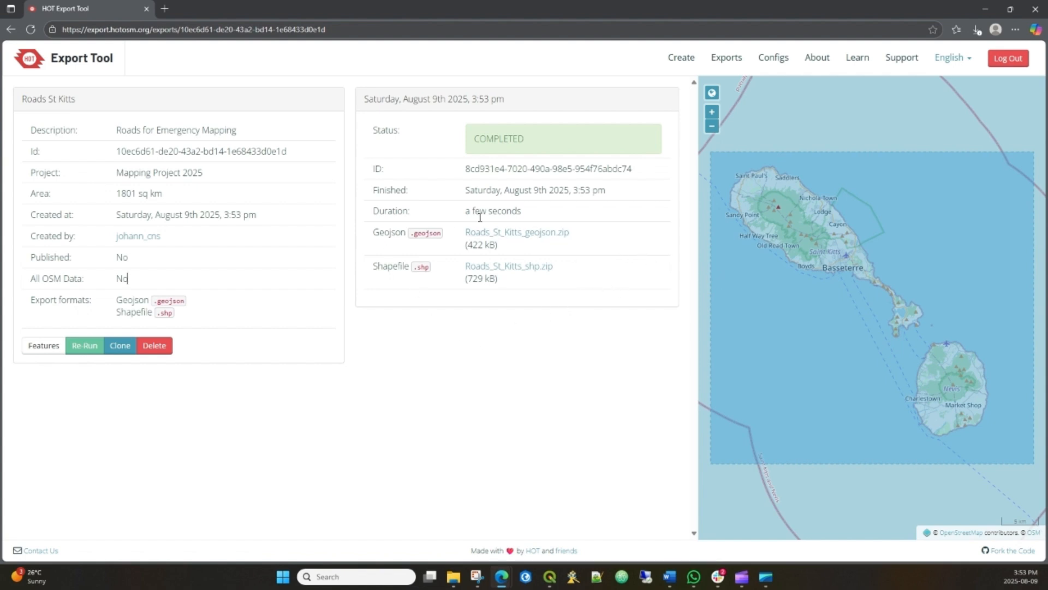
- Download the Shapefile archive into a new folder named temp on the Seagate Expansion Drive (D:)
left_click(540, 267)
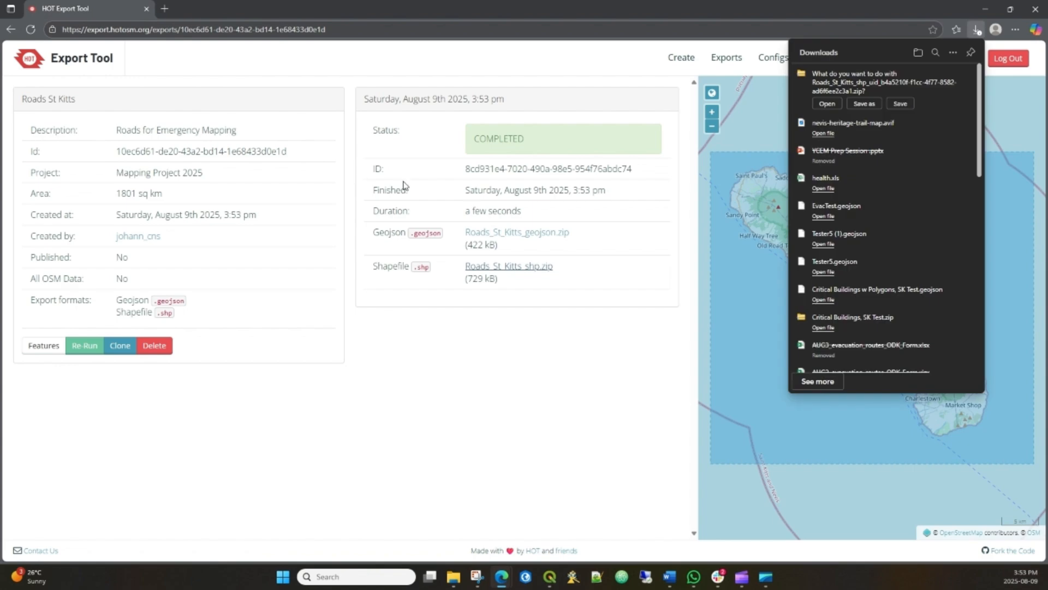
left_click(861, 103)
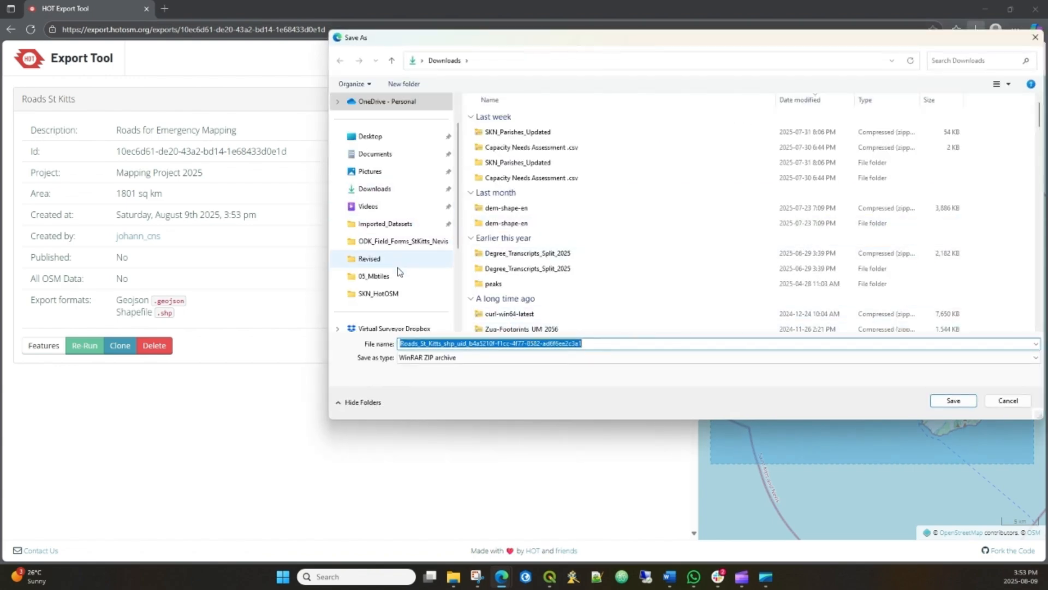
scroll(402, 290, "down", 2)
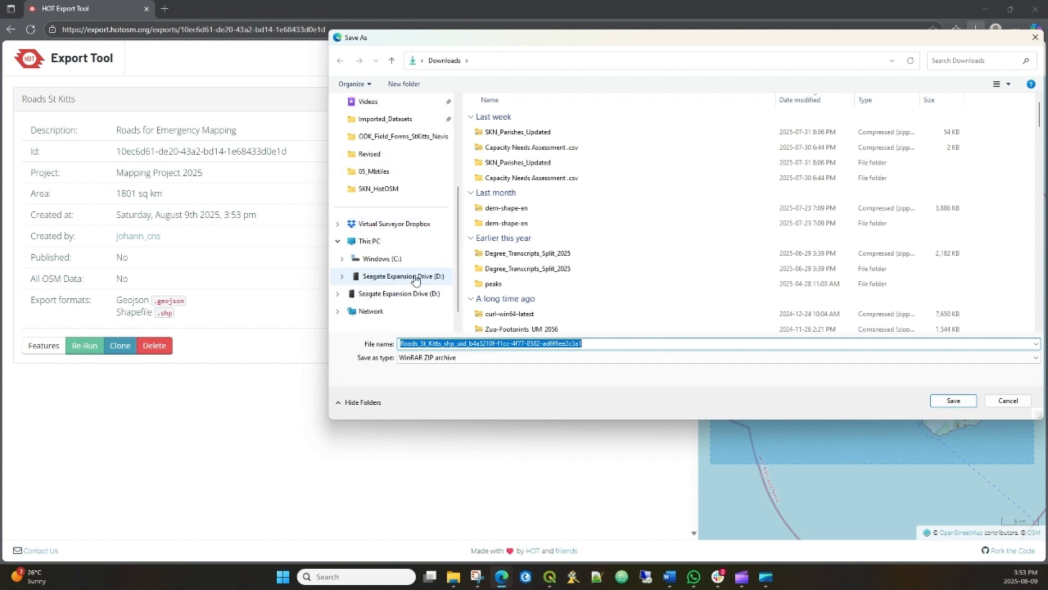
left_click(415, 277)
scroll(546, 230, "down", 5)
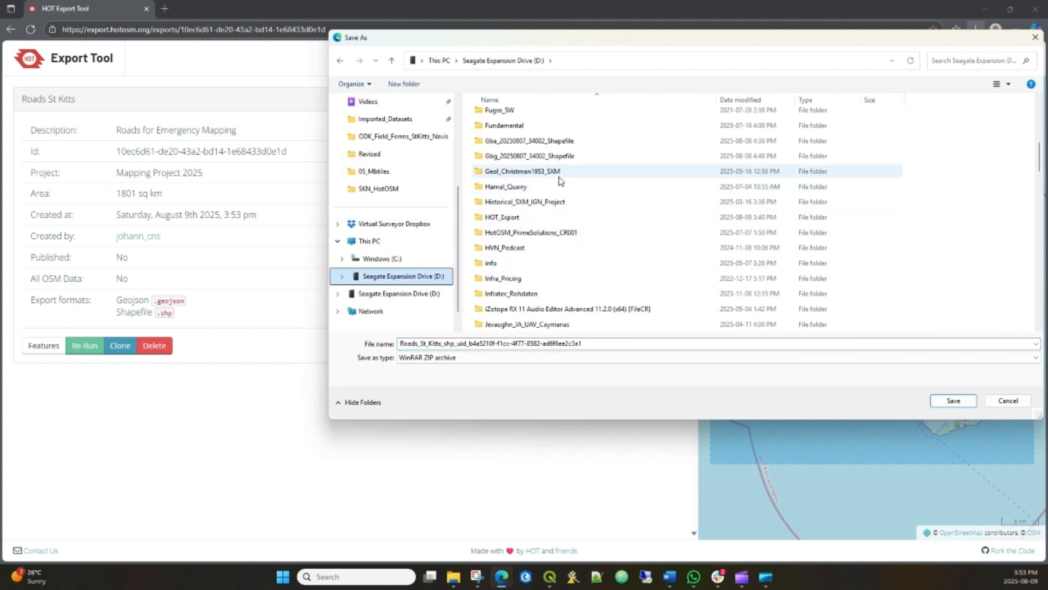
left_click(404, 84)
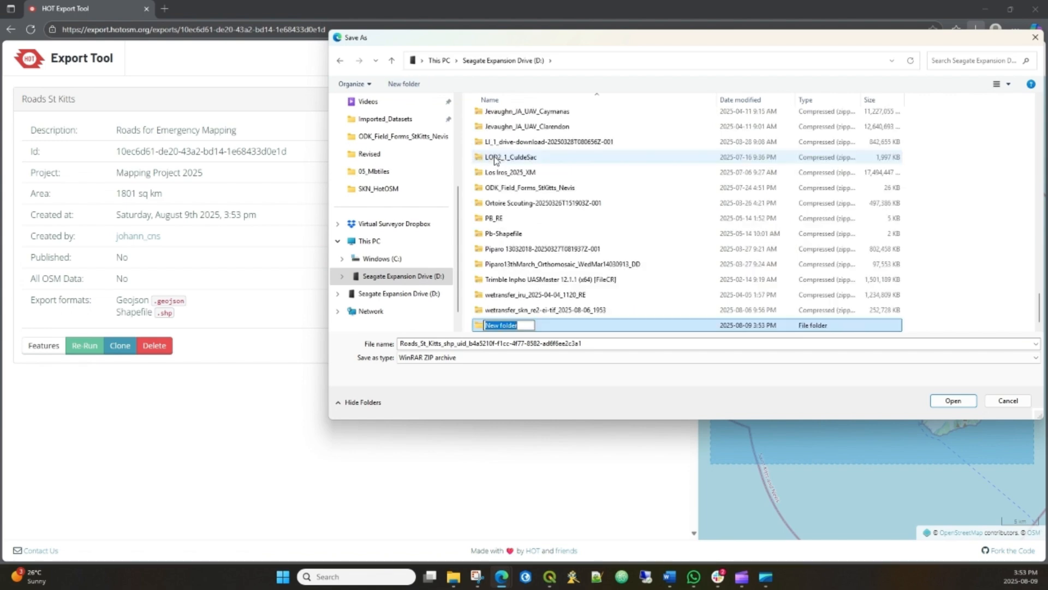
type("temp")
key("Return")
key("Return")
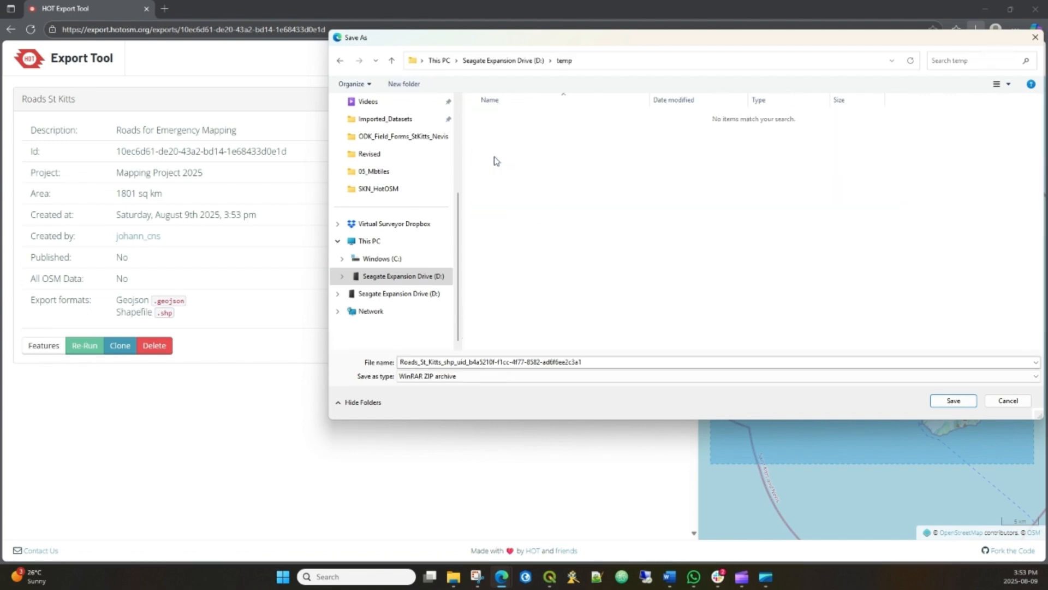
left_click(954, 402)
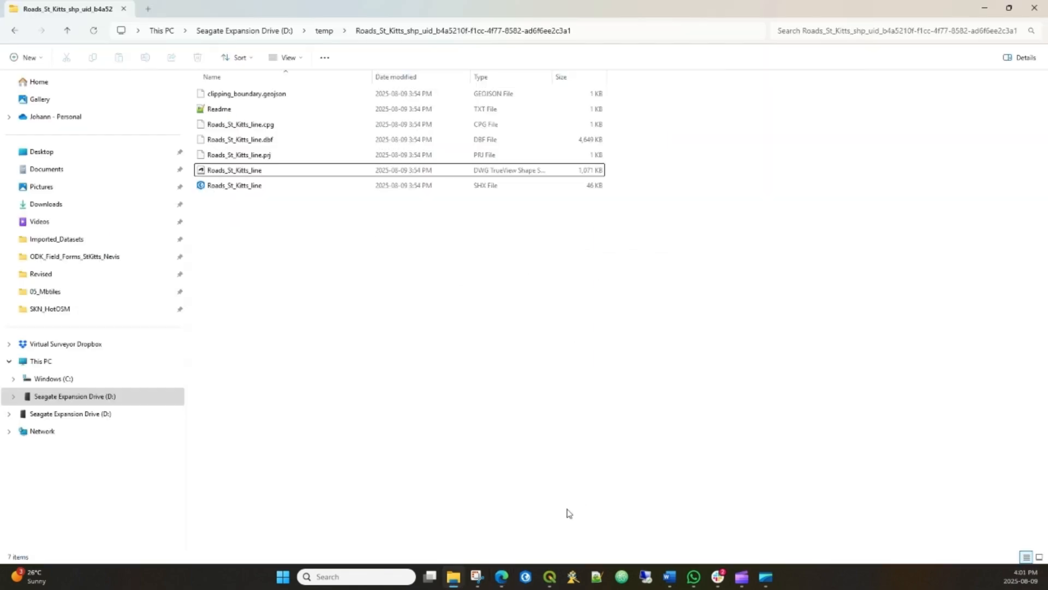
- Switch to QGIS and add the Roads_St_Kitts_line shapefile from the extracted export folder to the project
left_click(549, 577)
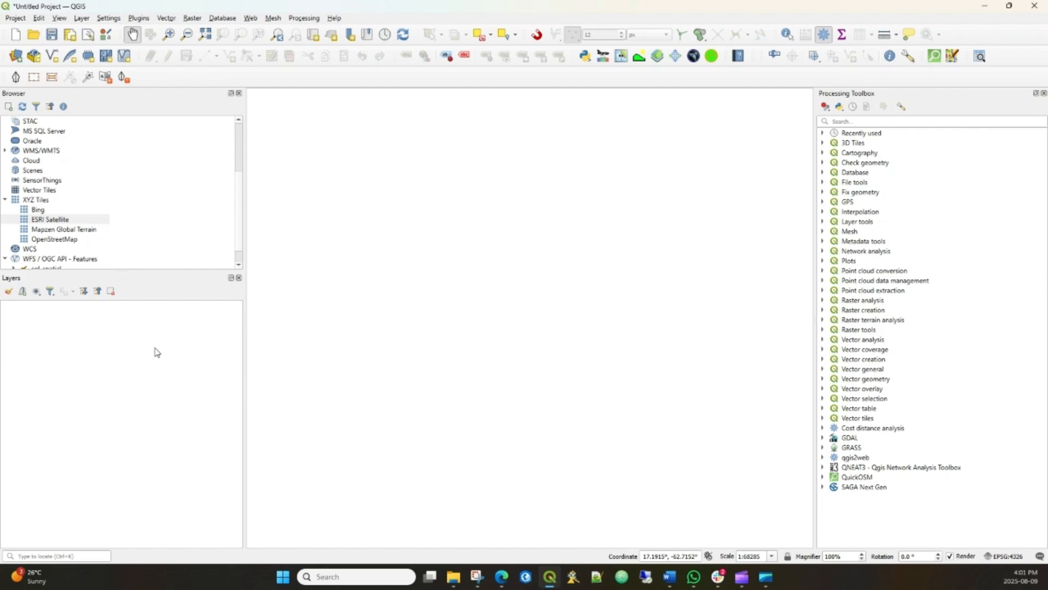
left_click(452, 583)
left_click_drag(335, 11, 715, 118)
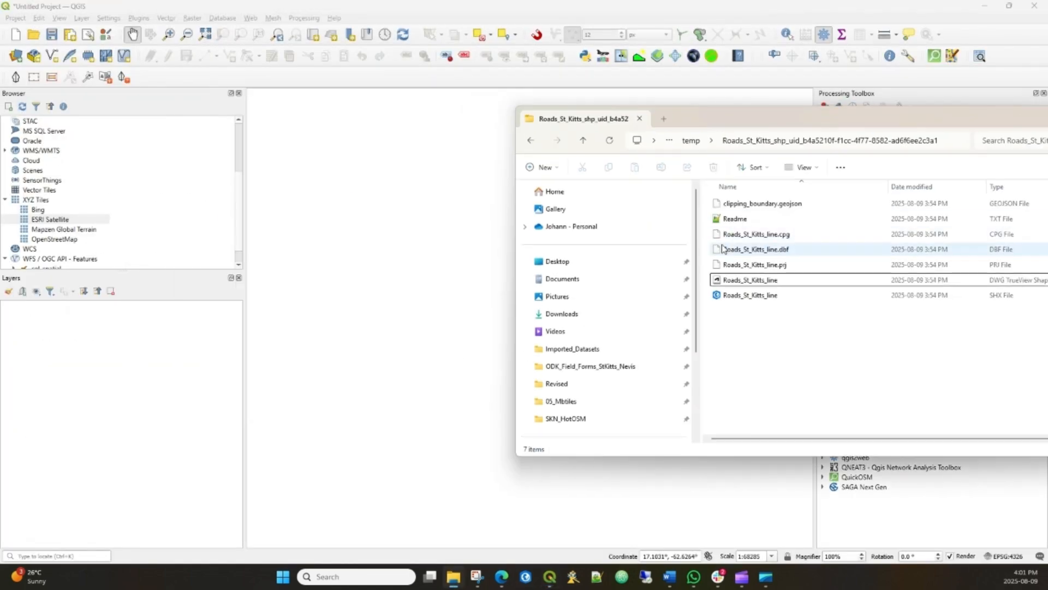
left_click_drag(808, 282, 164, 397)
- Inspect the road lines of the loaded layer and review the columns of its attribute table
left_click_drag(452, 237, 421, 275)
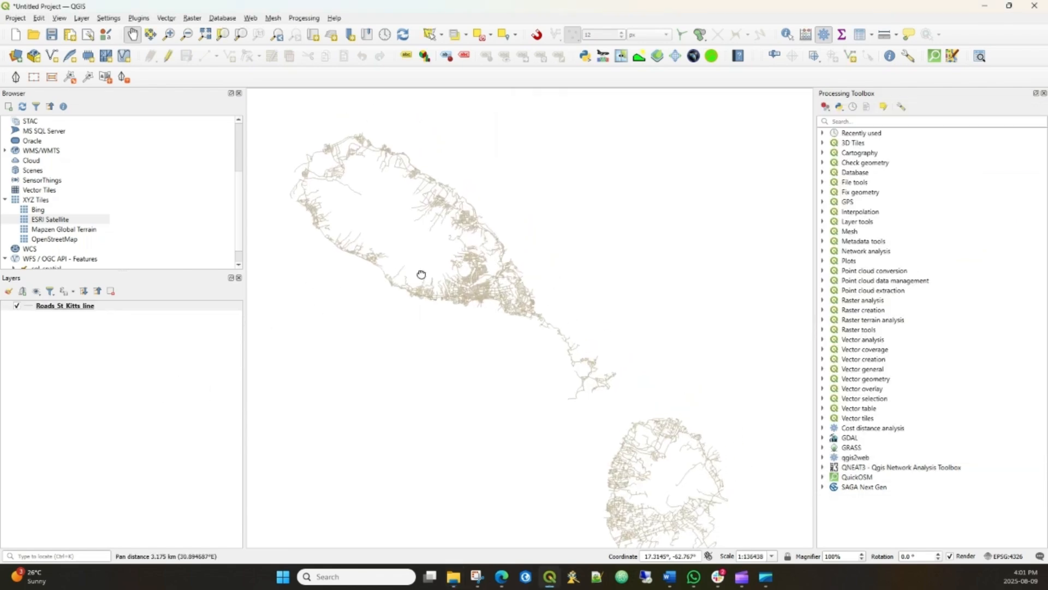
scroll(587, 475, "up", 3)
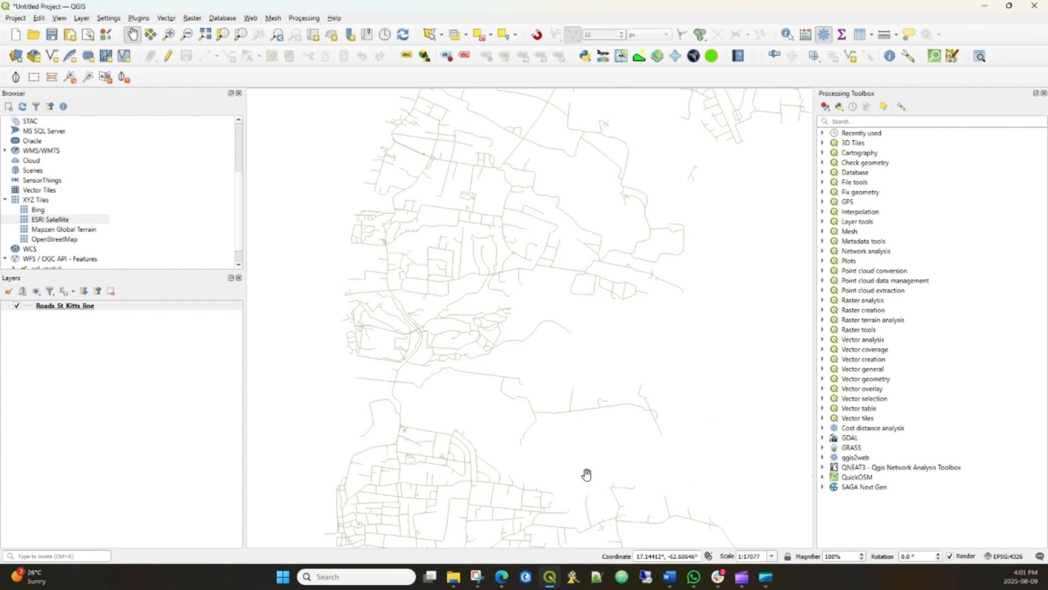
left_click_drag(444, 274, 472, 350)
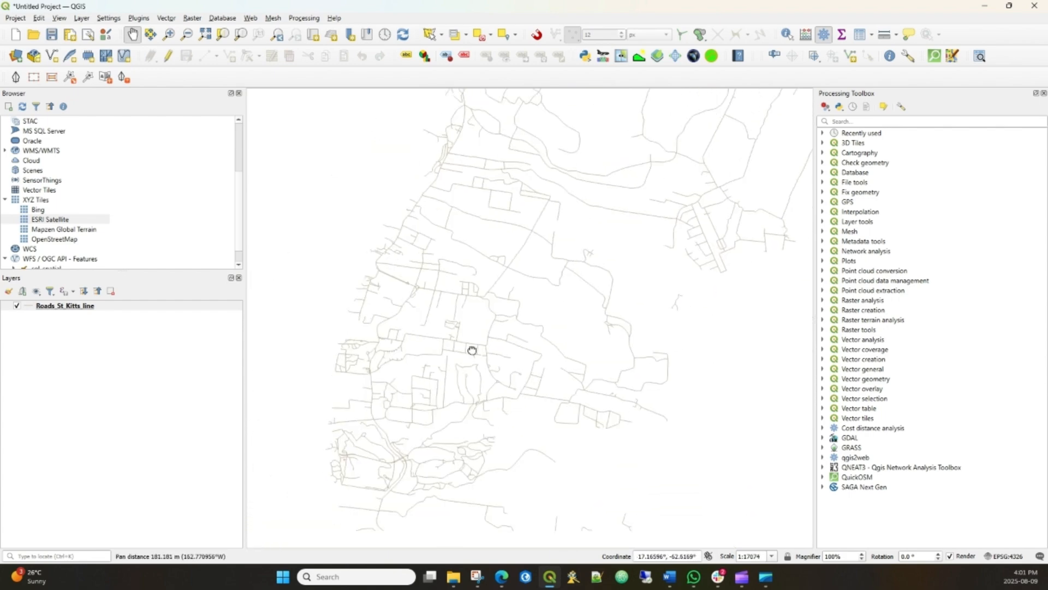
scroll(473, 350, "up", 4)
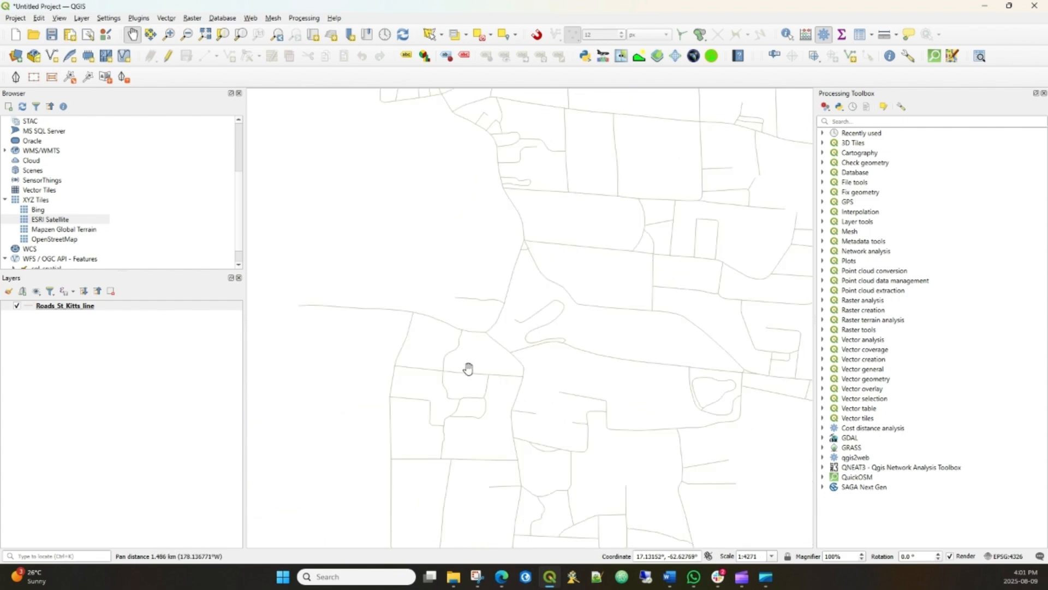
right_click(87, 307)
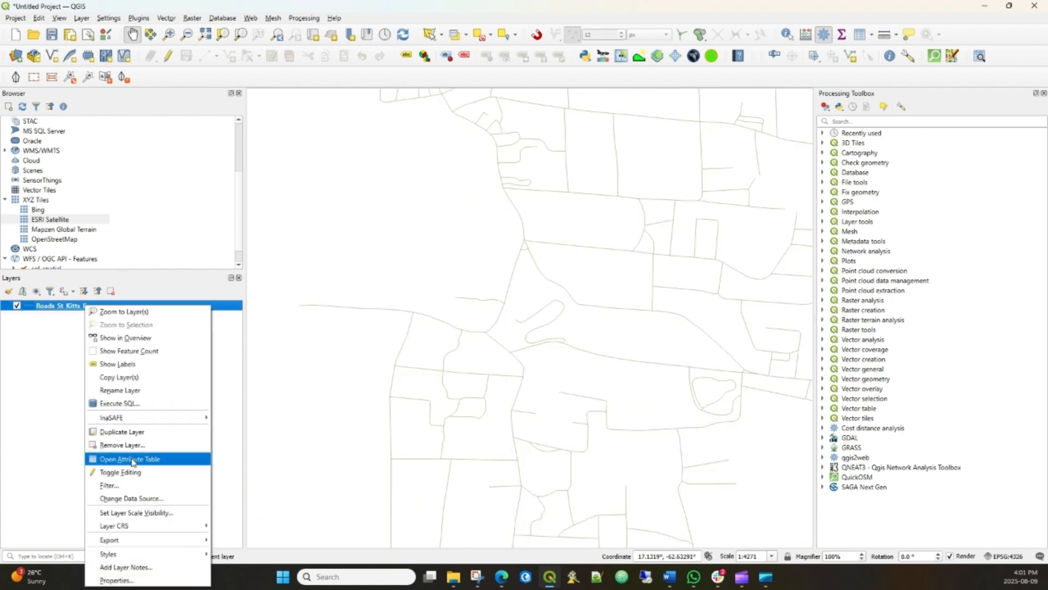
left_click(133, 461)
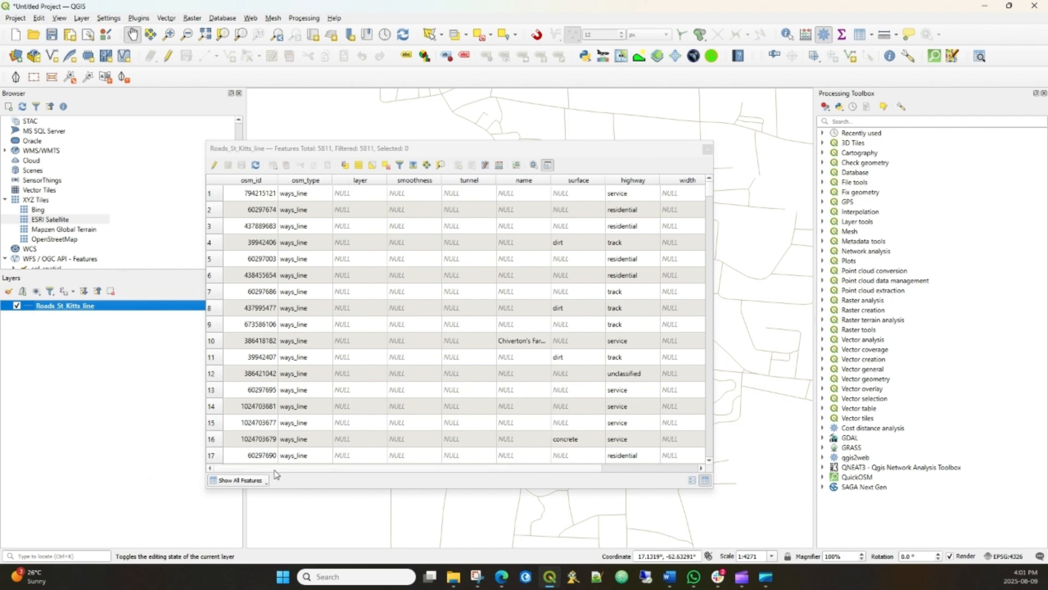
left_click_drag(275, 468, 387, 468)
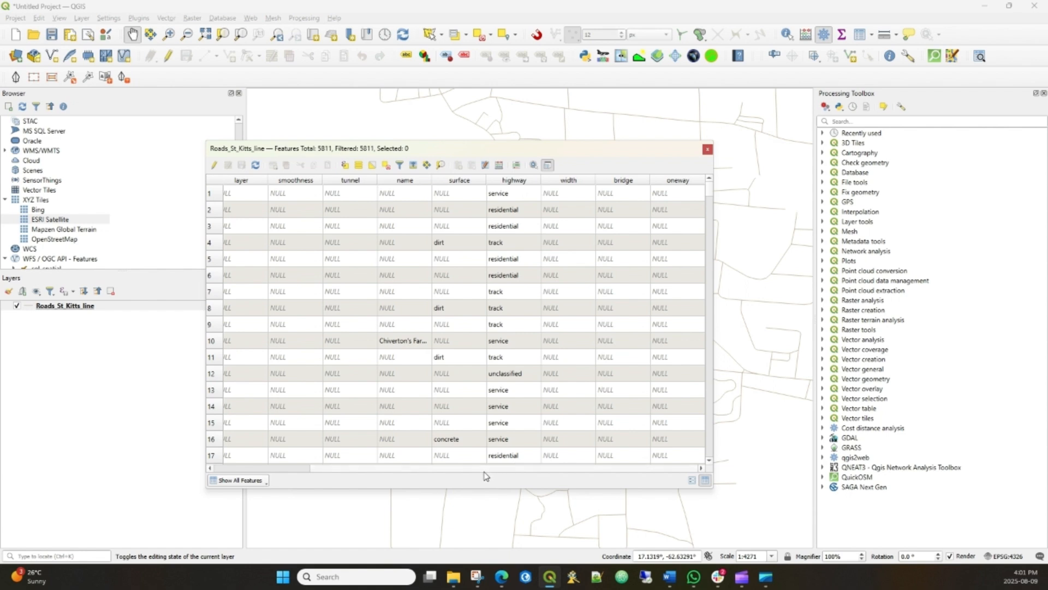
left_click_drag(490, 467, 393, 469)
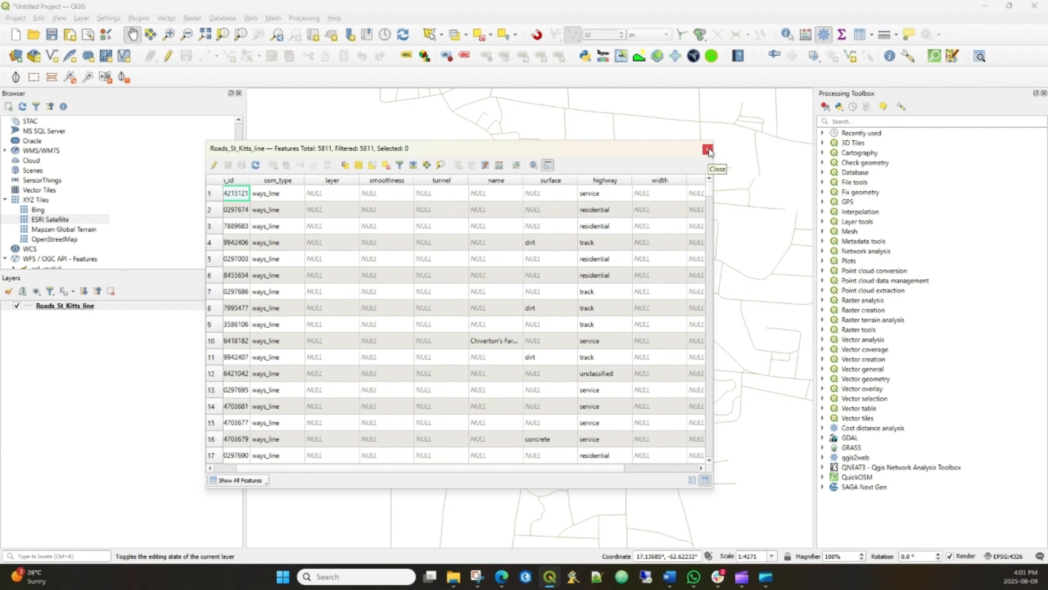
left_click(708, 150)
- Check the coordinate reference system in the properties of the Roads_St_Kitts_line layer
left_click(194, 308)
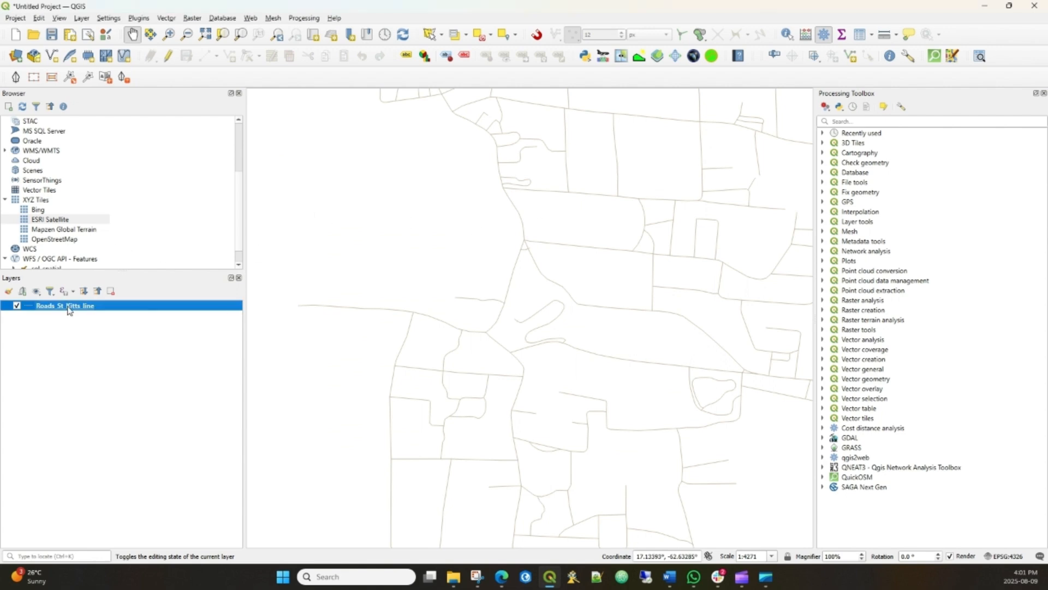
right_click(69, 311)
left_click(281, 451)
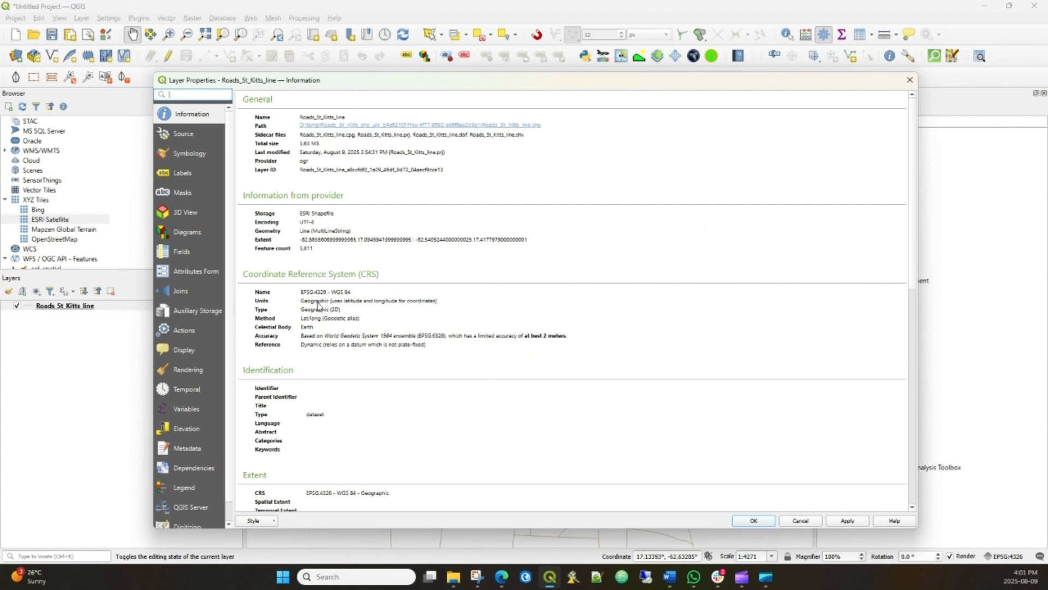
left_click_drag(301, 292, 388, 309)
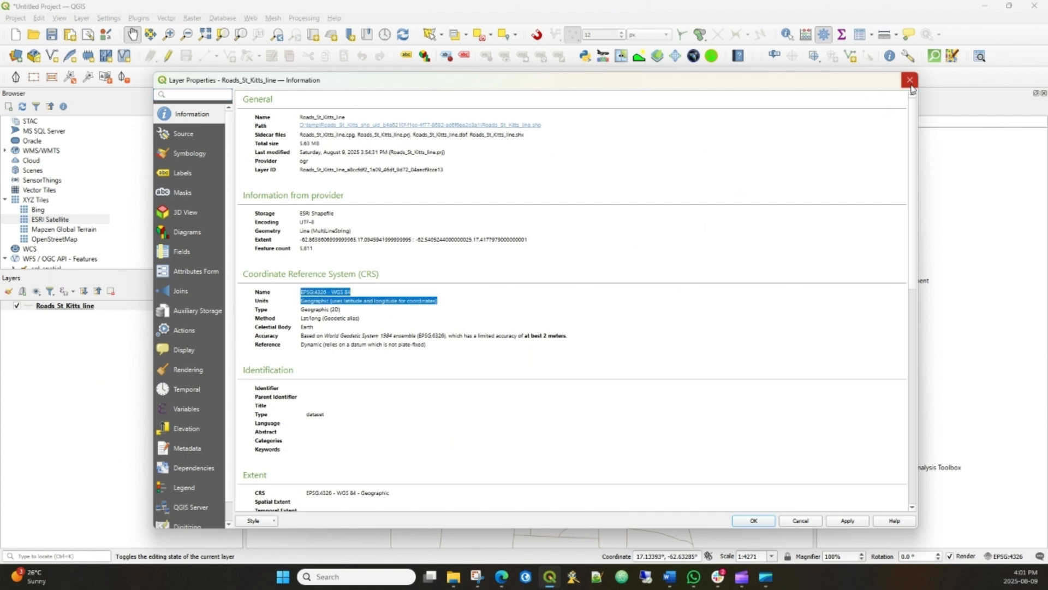
left_click(910, 81)
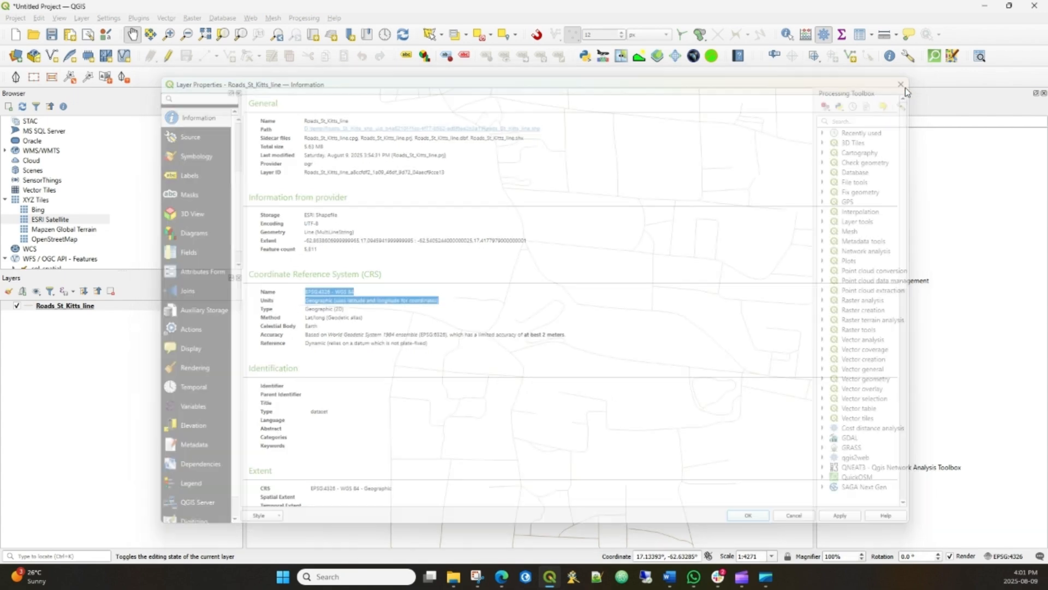
- Add the ESRI Satellite basemap to the project and place it below the Roads_St_Kitts_line layer
left_click(64, 221)
scroll(495, 250, "down", 3)
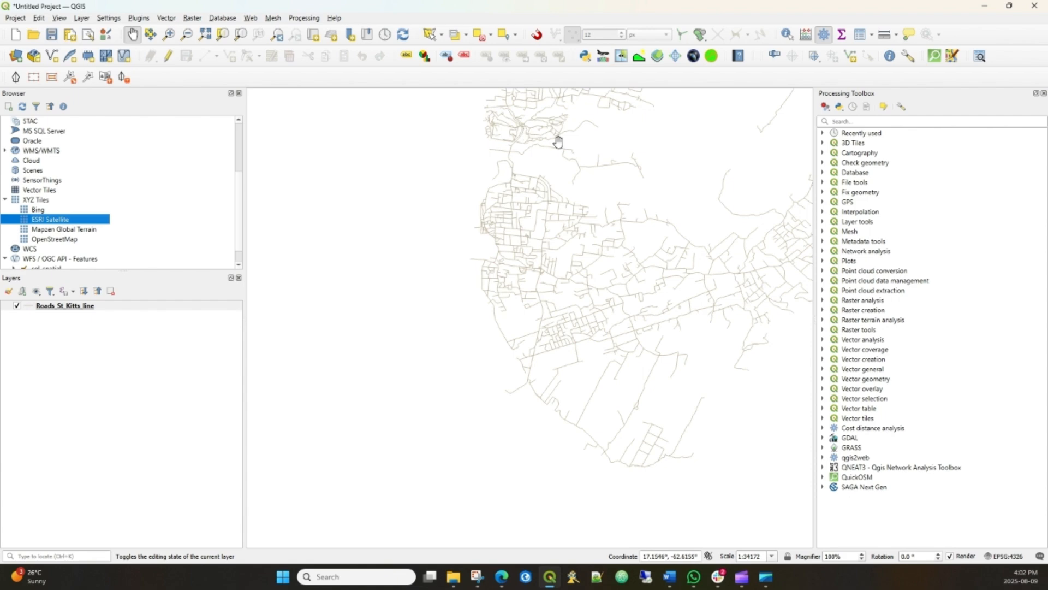
left_click_drag(559, 142, 489, 358)
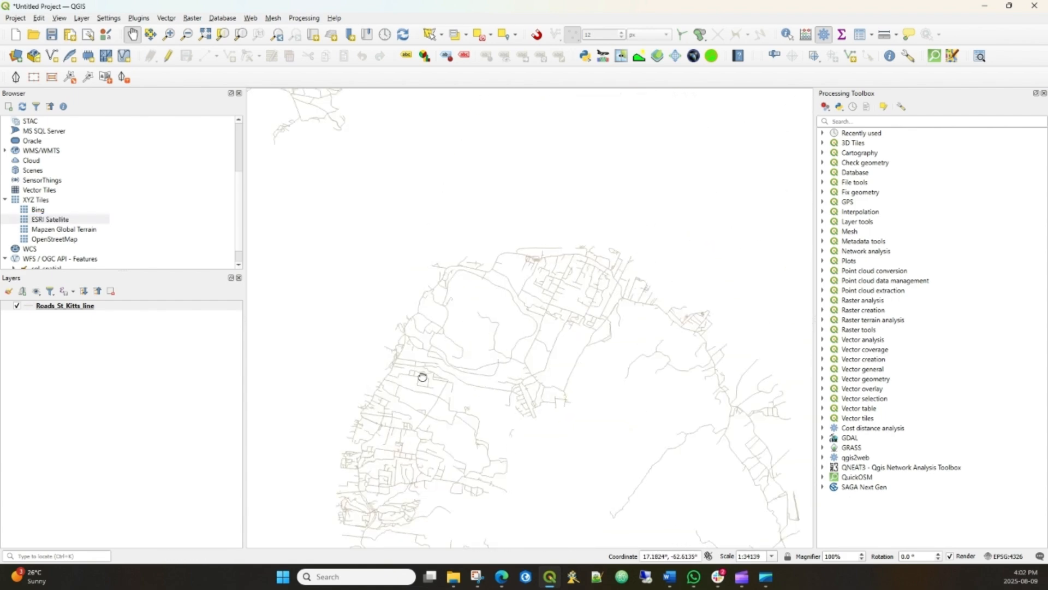
left_click_drag(421, 377, 484, 346)
double_click(52, 220)
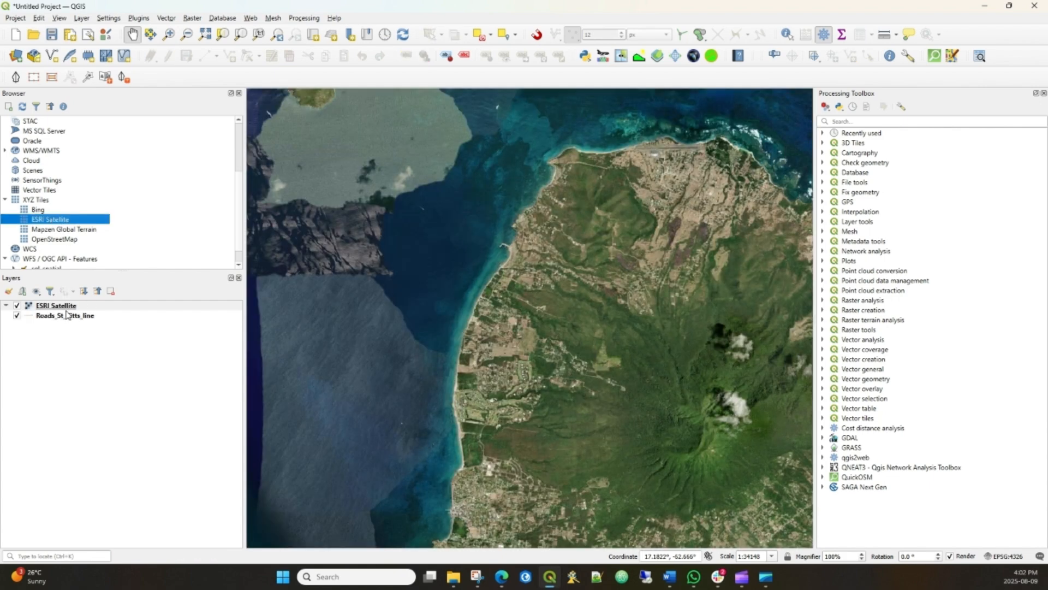
left_click_drag(66, 307, 66, 330)
scroll(513, 330, "up", 1)
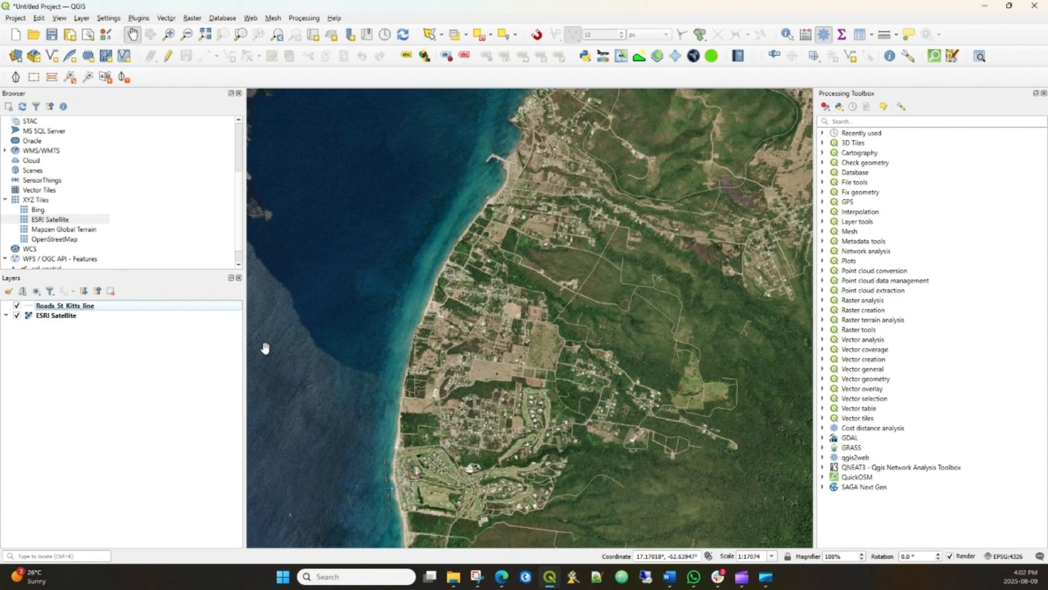
- View the symbology settings of the Roads_St_Kitts_line layer
left_click(31, 310)
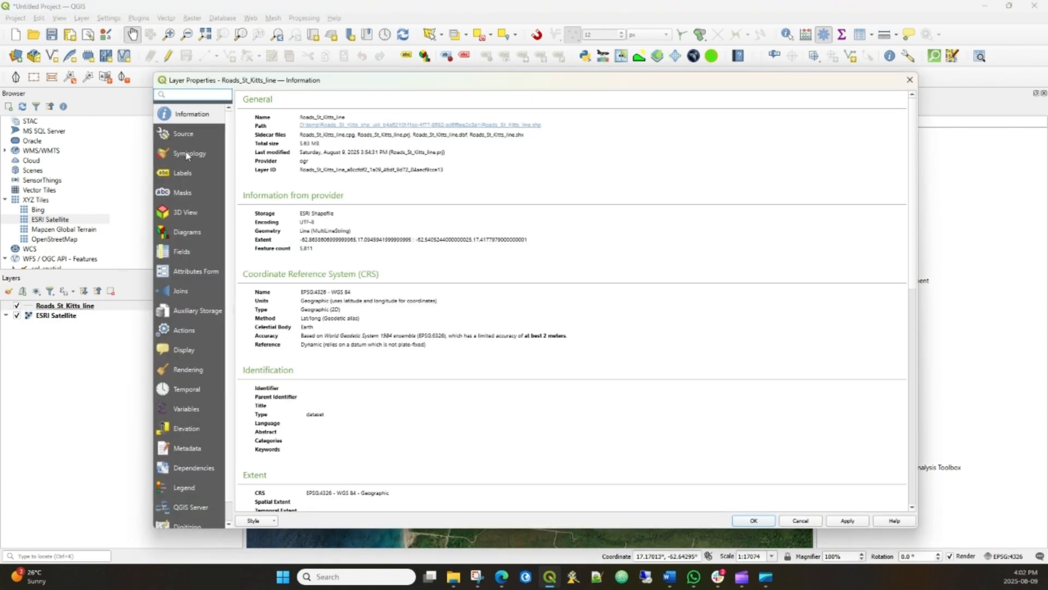
left_click(188, 155)
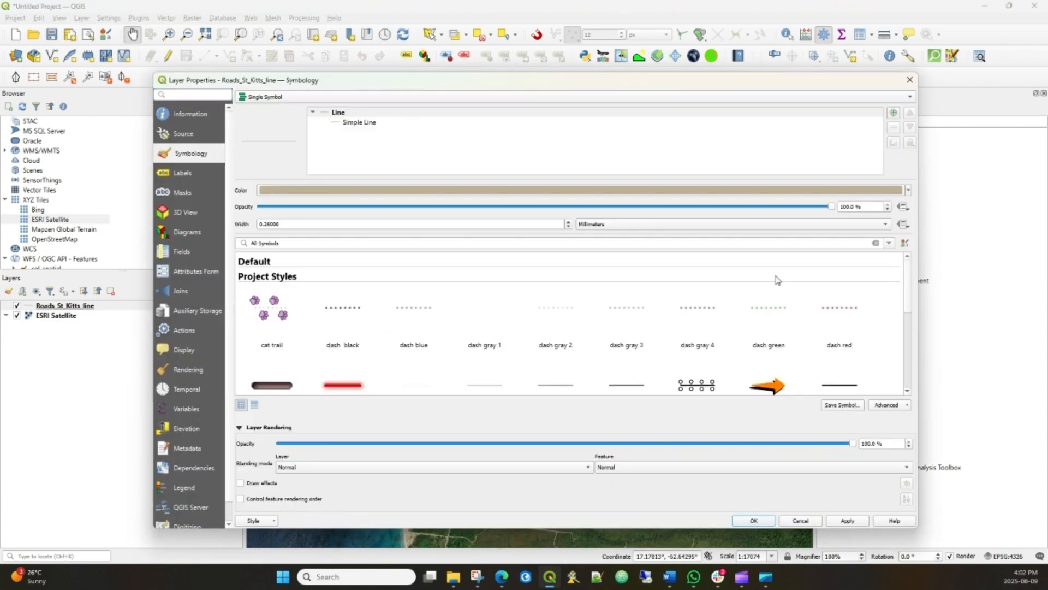
left_click(910, 80)
- Examine how the exported roads line up with the satellite imagery across Saint Kitts and Nevis
scroll(459, 304, "down", 2)
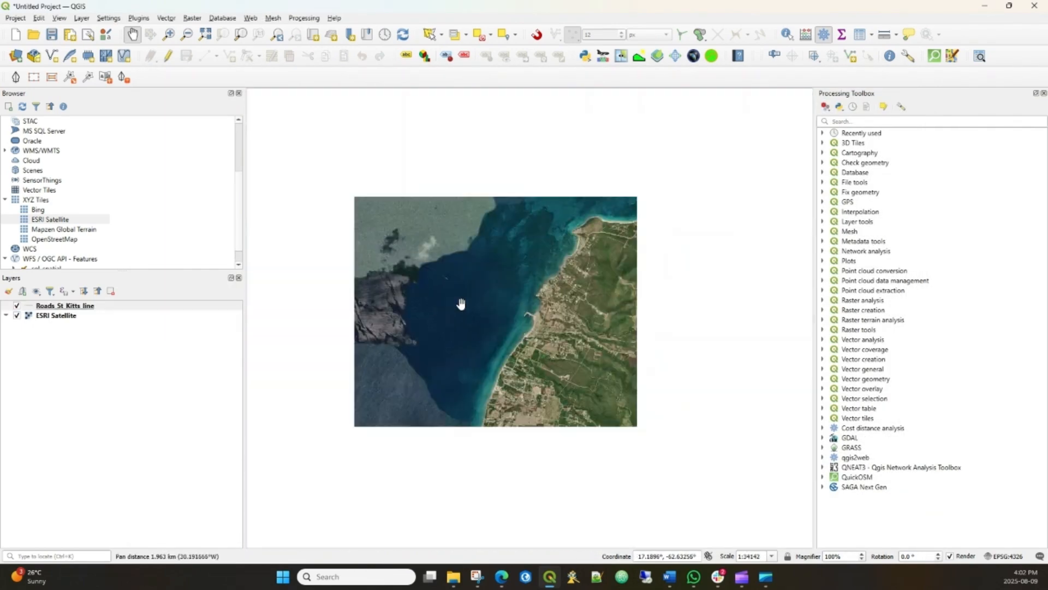
left_click_drag(419, 241, 495, 440)
left_click_drag(393, 284, 661, 470)
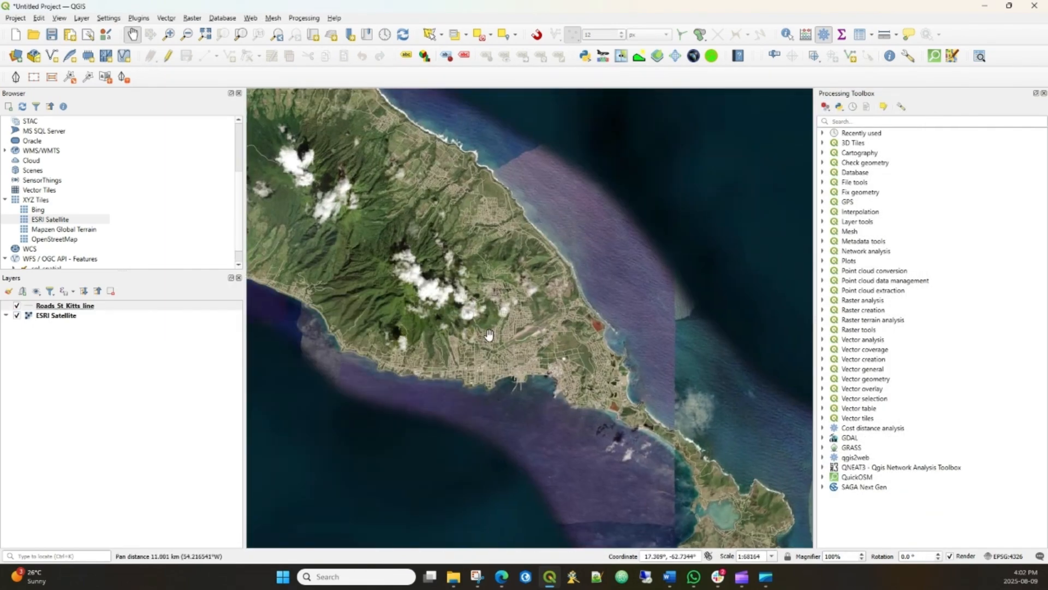
scroll(440, 363, "up", 1)
left_click_drag(425, 322, 629, 391)
left_click_drag(445, 293, 791, 510)
left_click_drag(463, 273, 520, 419)
left_click_drag(414, 230, 416, 344)
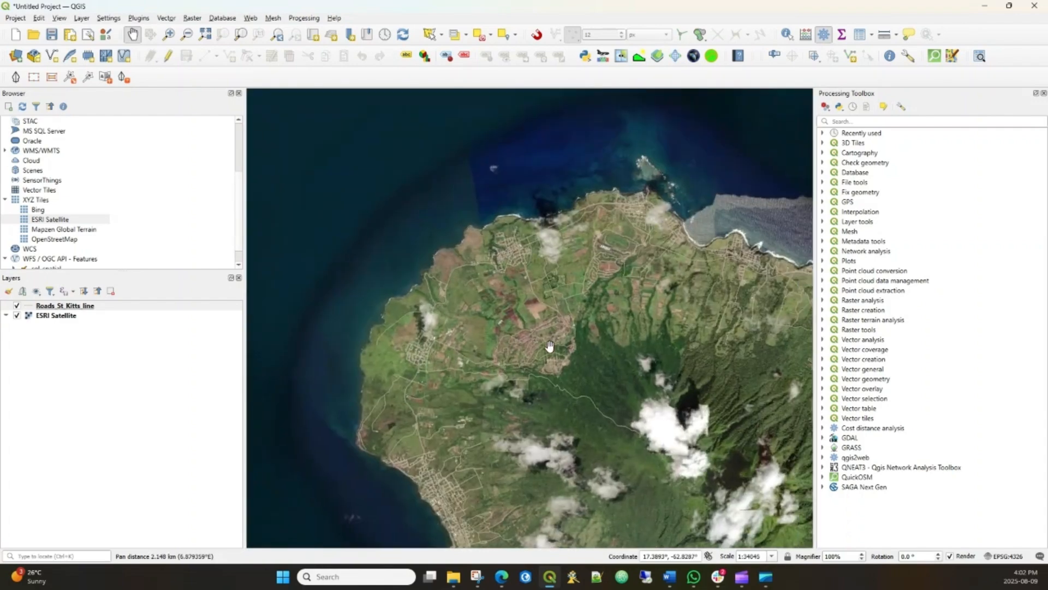
left_click_drag(551, 348, 379, 147)
left_click_drag(583, 431, 424, 333)
scroll(462, 338, "down", 2)
left_click_drag(527, 400, 435, 300)
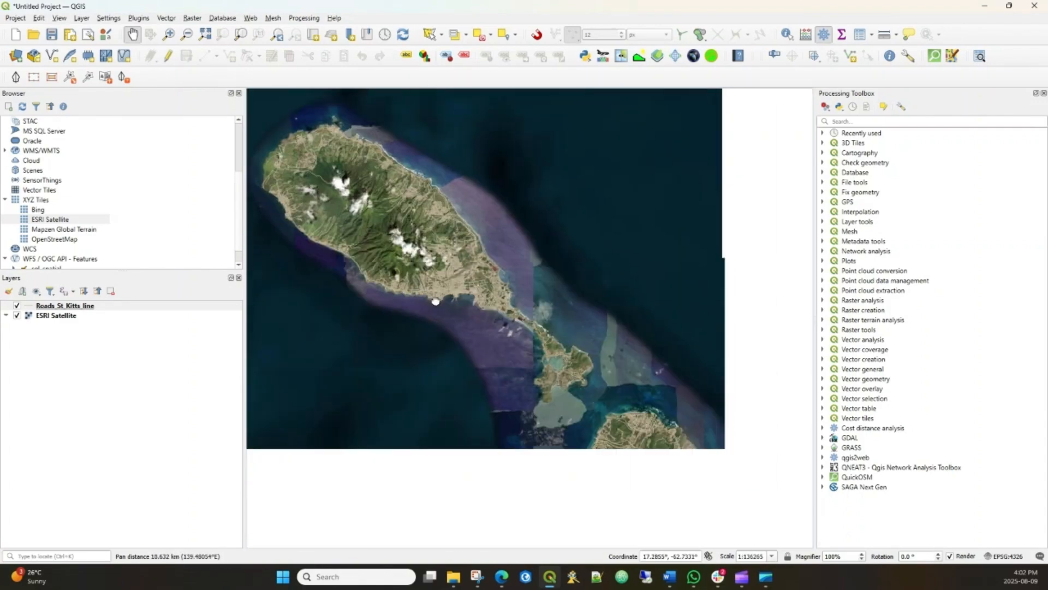
left_click_drag(621, 484, 577, 373)
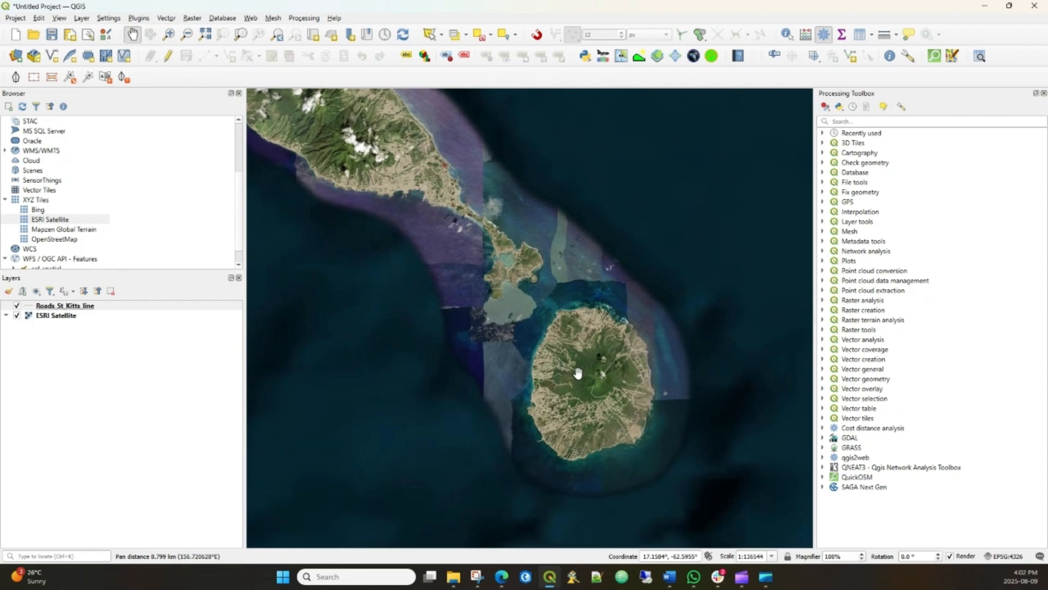